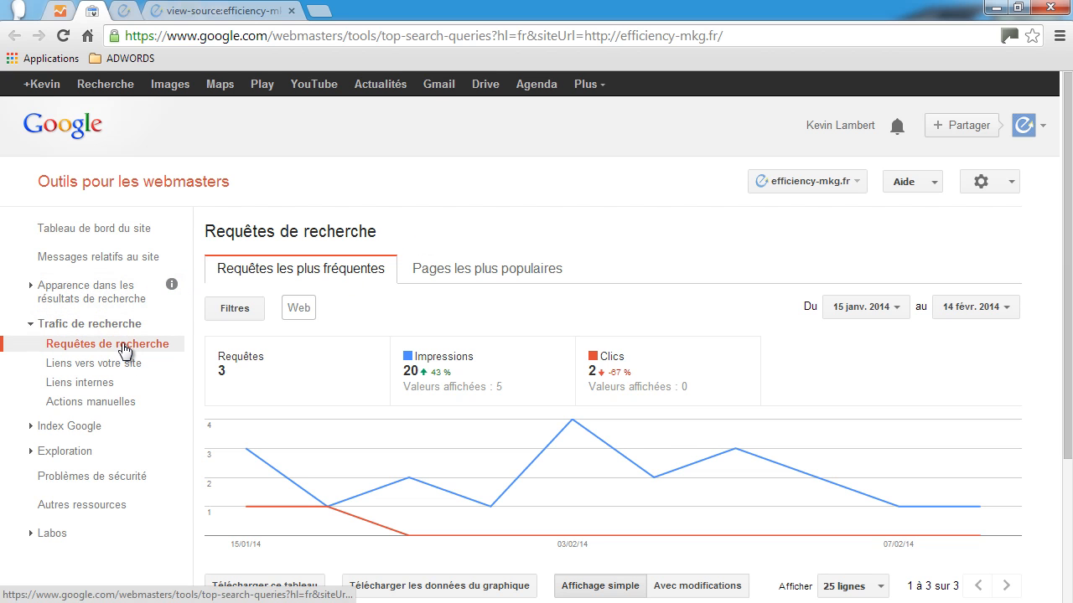
Look over the archiduchesse.com shop page, including its address and sock categories
click(64, 11)
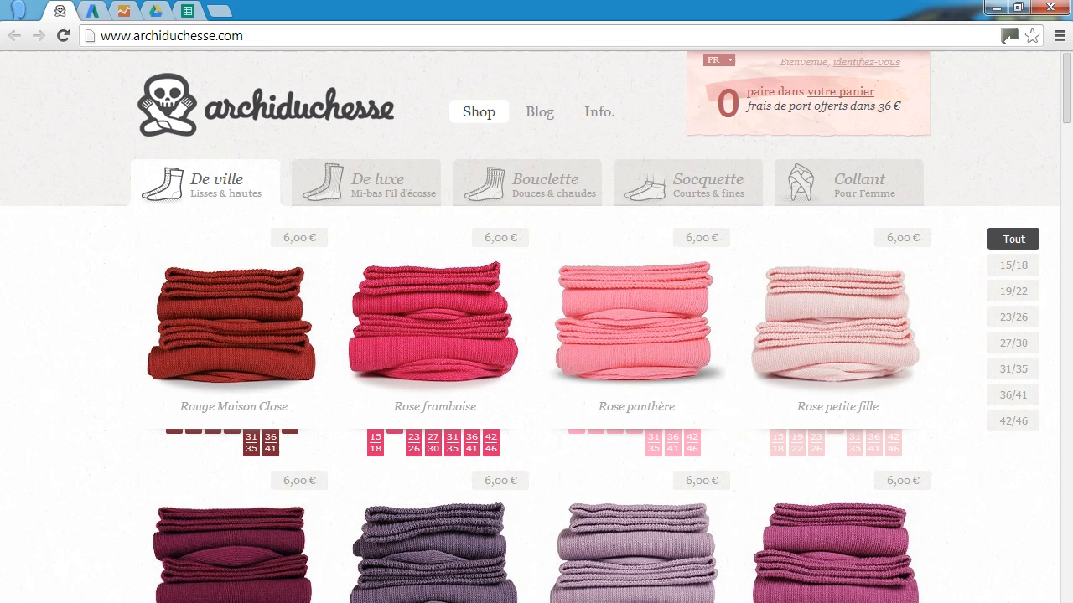
click(144, 35)
click(144, 37)
drag(137, 38, 302, 37)
click(82, 267)
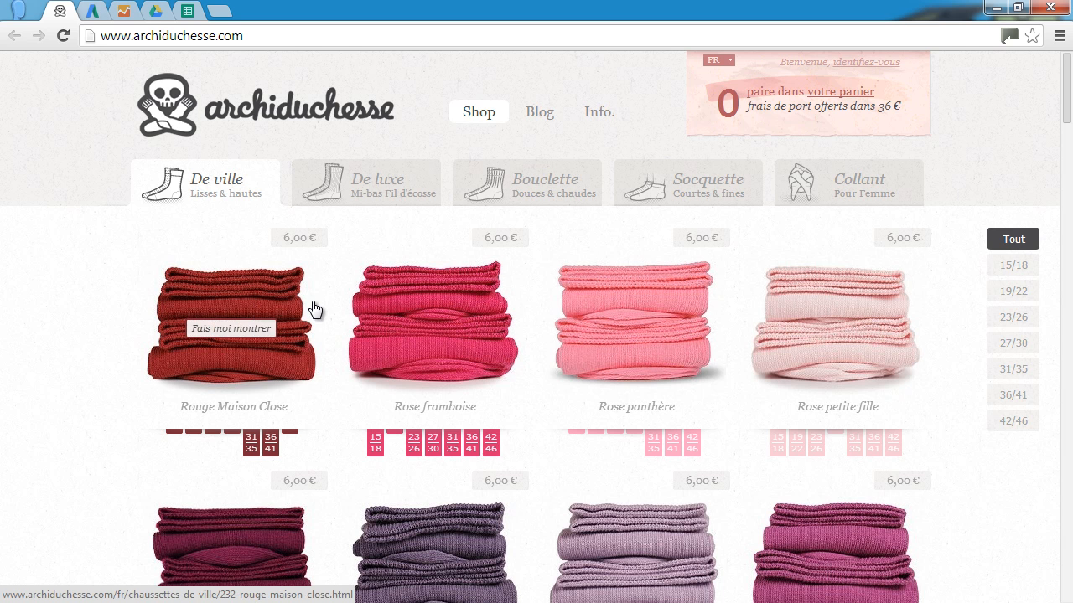
mouse_move(701, 184)
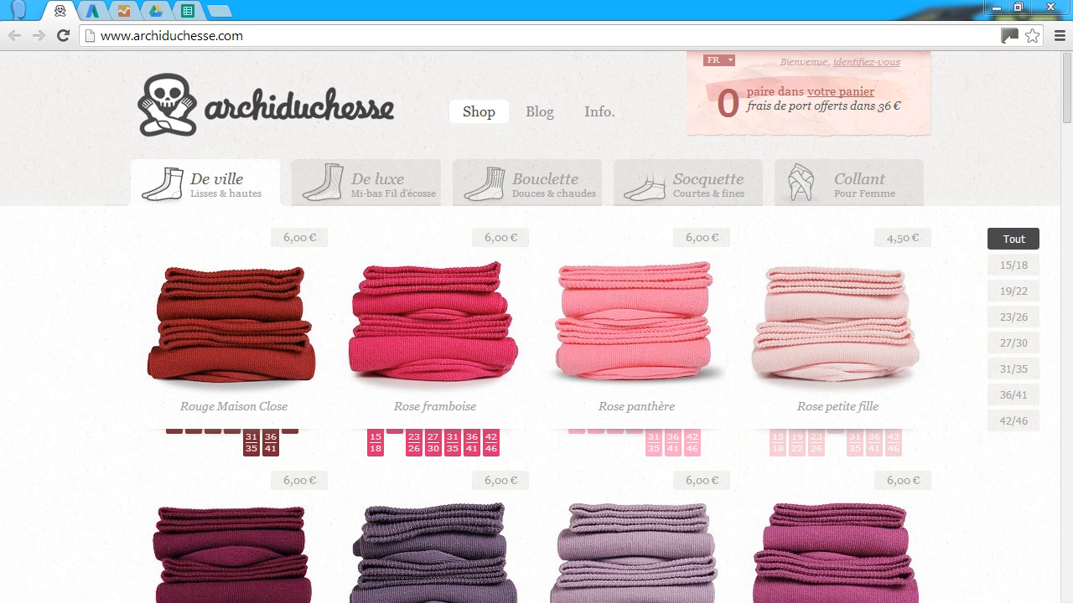
key(alt+Tab)
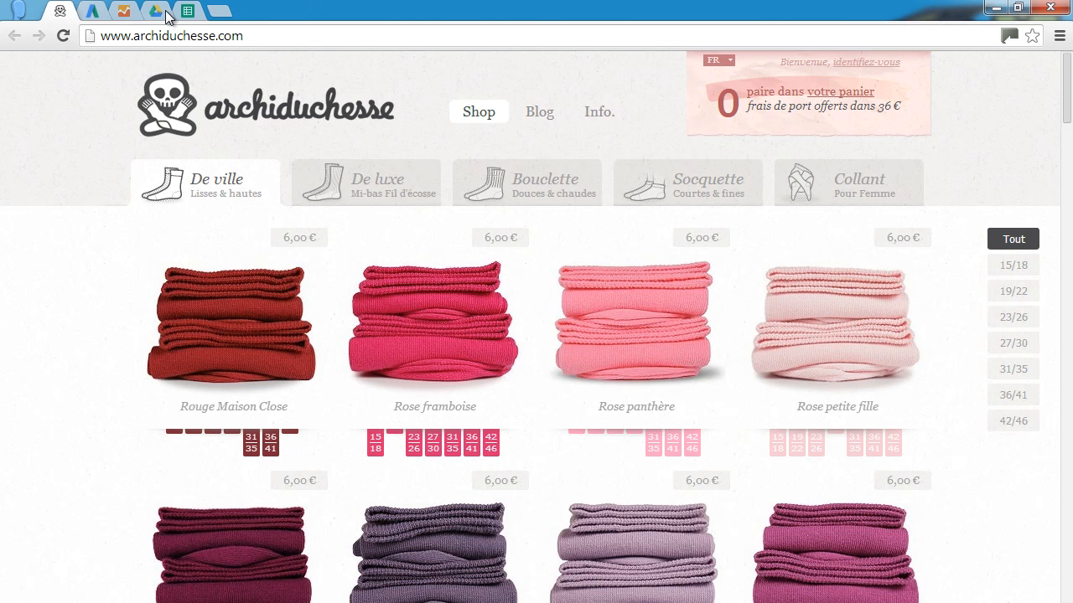
Switch to the keyword spreadsheet and review the SEO, brainstorming and PRE-LISTING MOTS-CLES columns on the PRE LISTING sheet
click(192, 10)
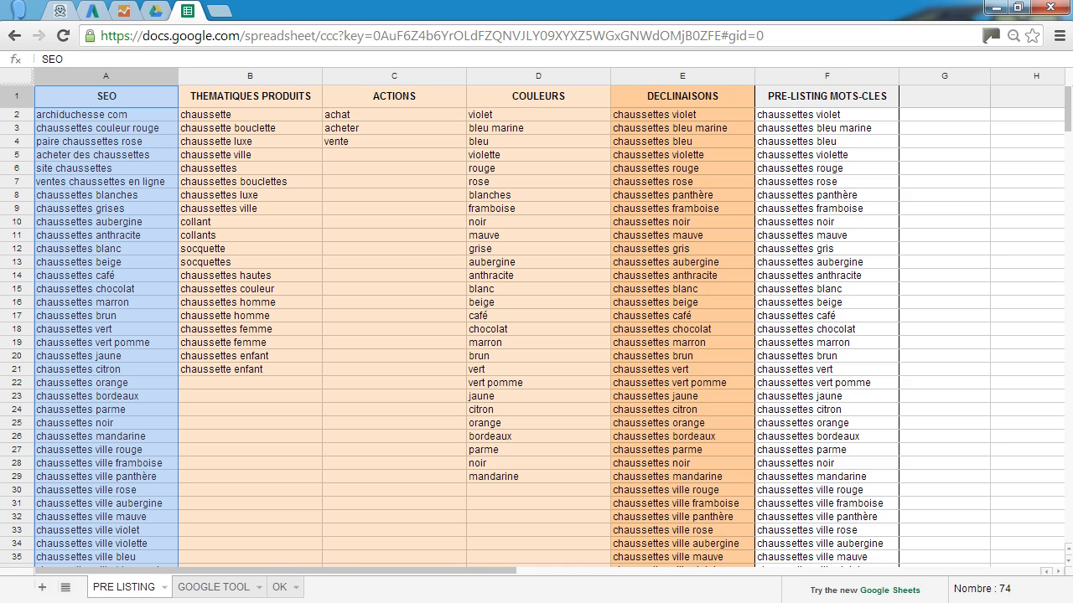
click(834, 75)
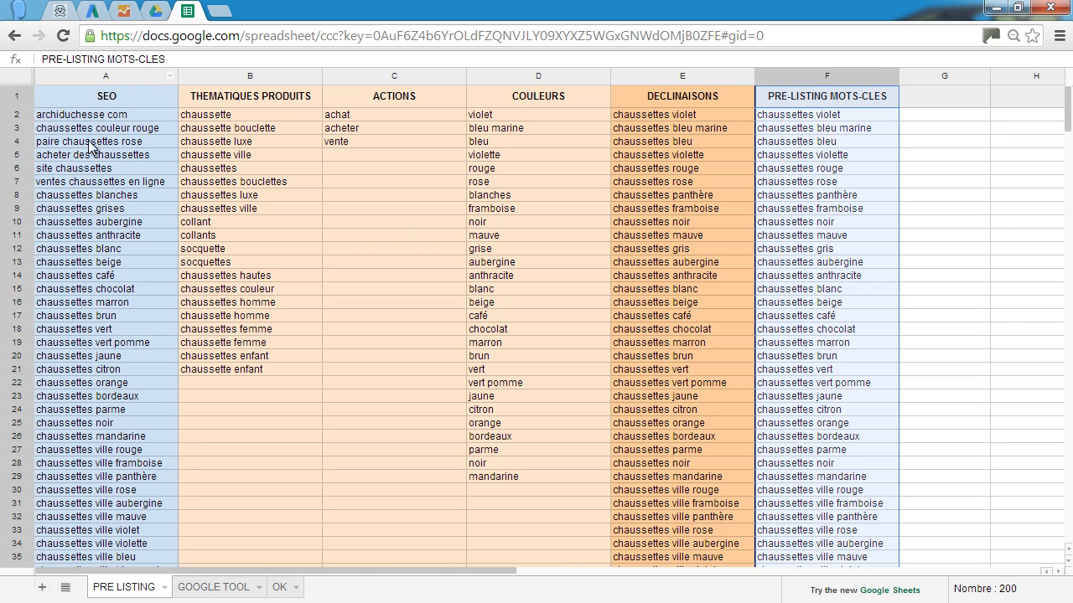
click(120, 74)
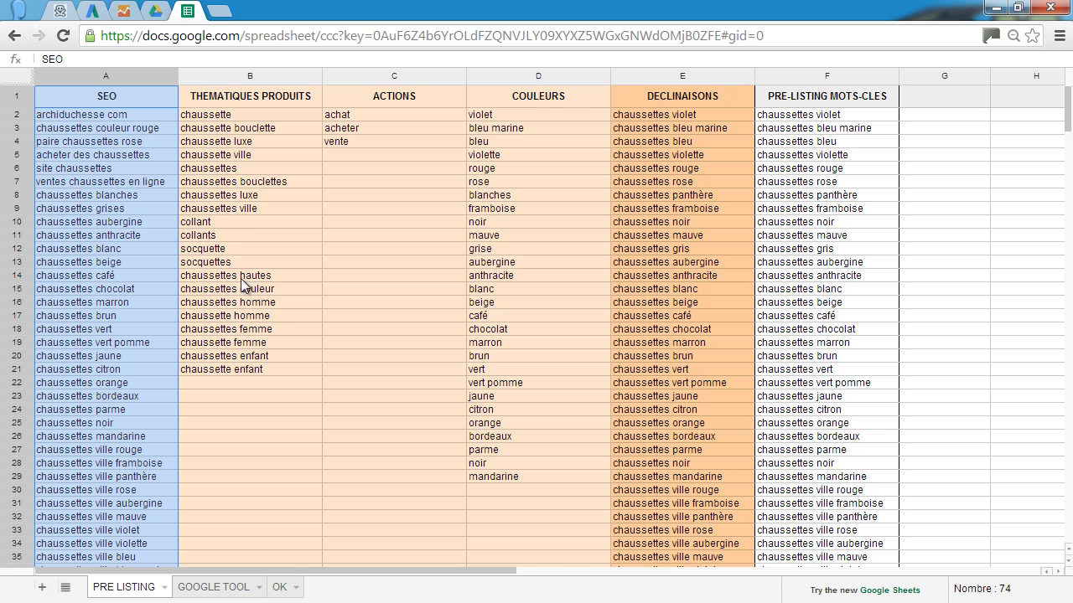
click(279, 74)
drag(280, 71, 664, 150)
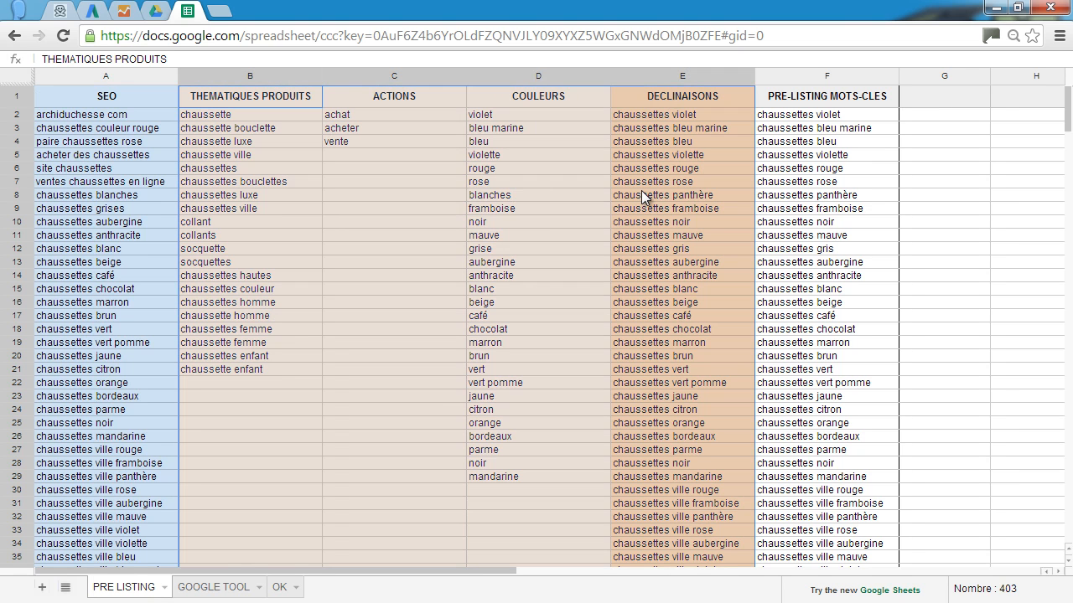
click(507, 246)
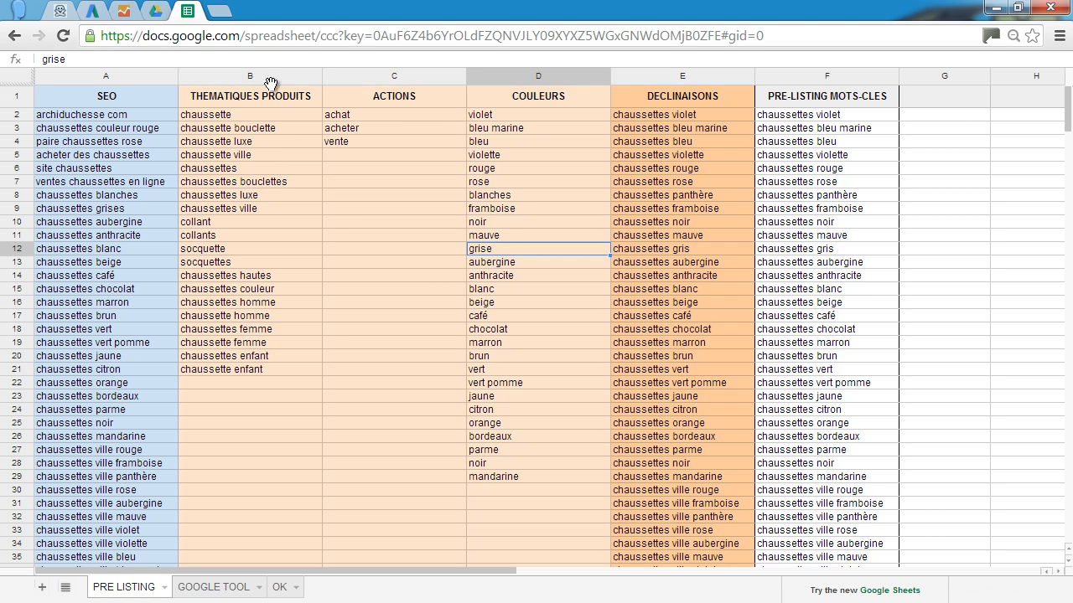
Examine the product themes, actions, colours and DECLINAISONS columns to see how the keyword combinations are built
click(251, 115)
click(231, 223)
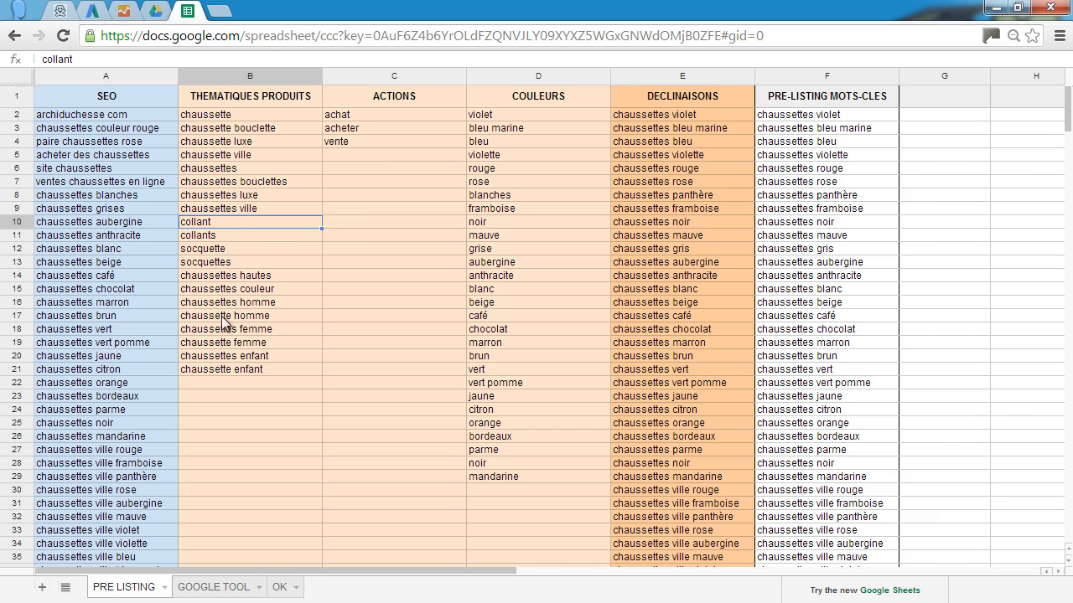
drag(238, 140, 235, 150)
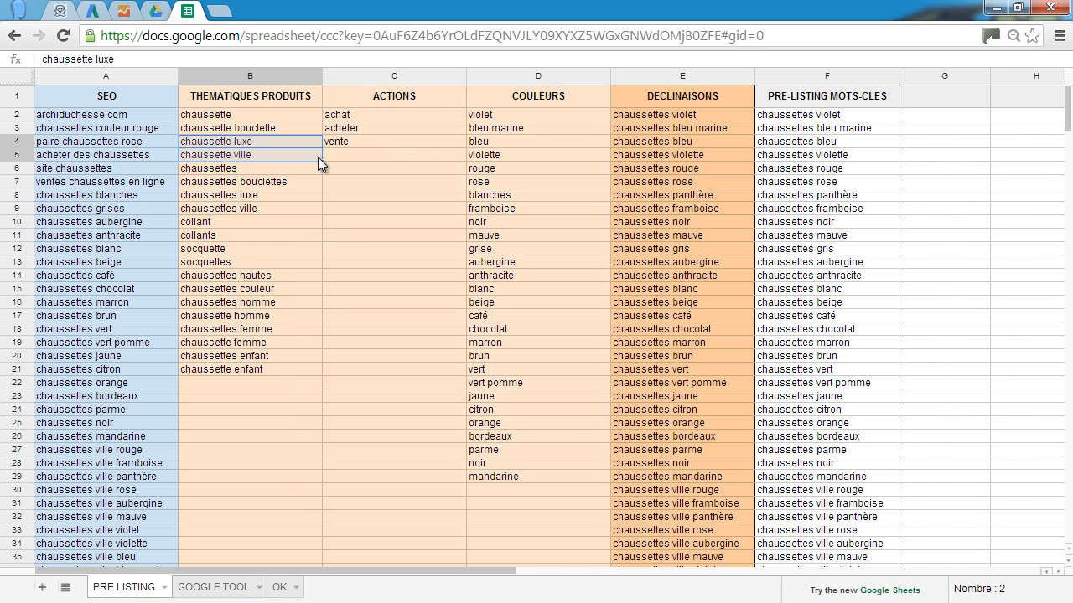
drag(371, 114, 389, 142)
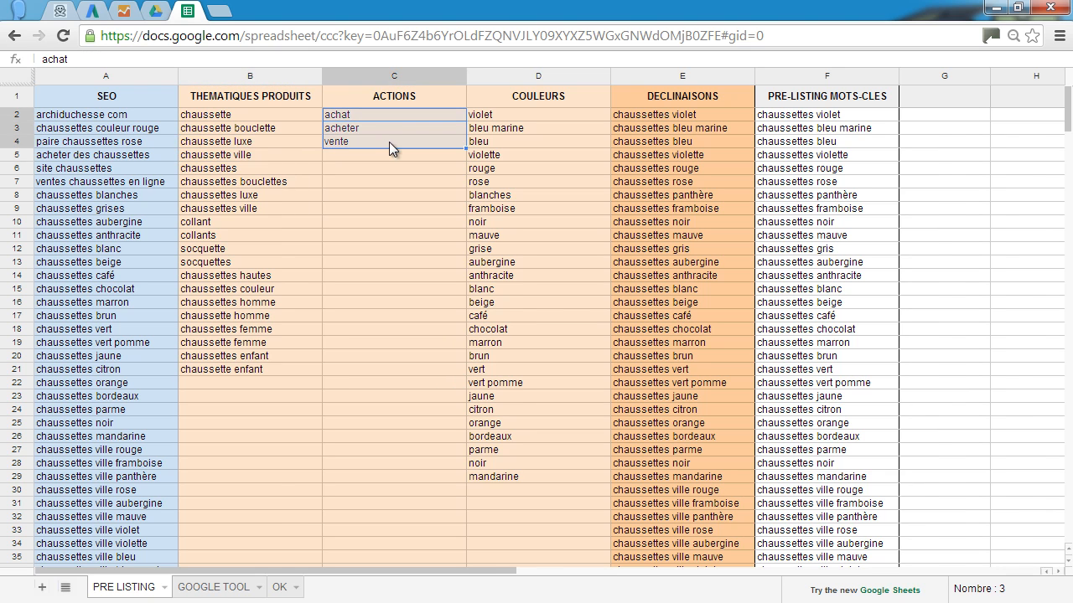
click(381, 173)
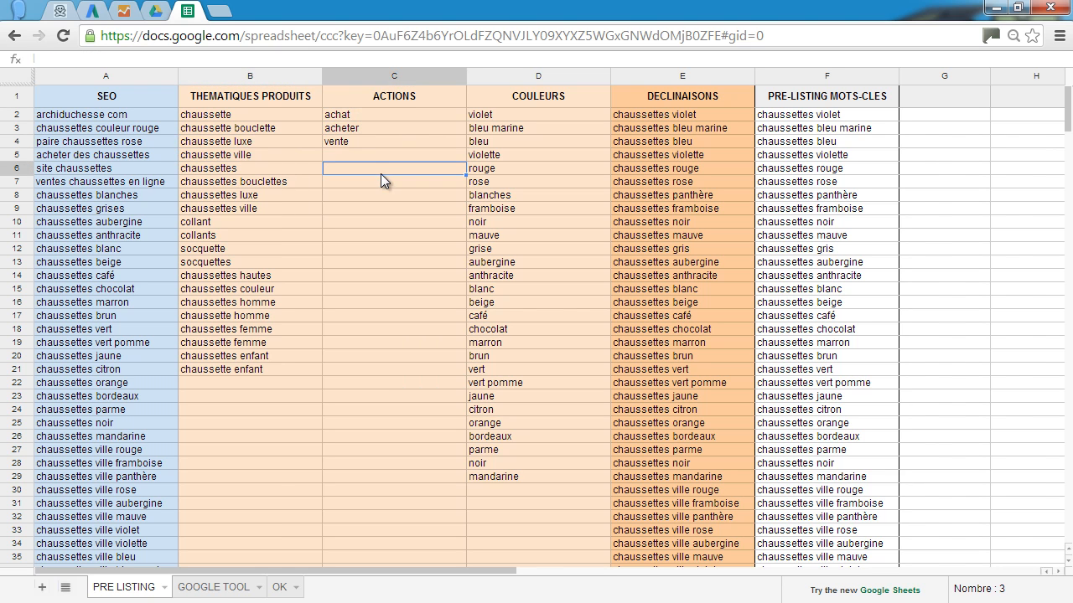
click(420, 75)
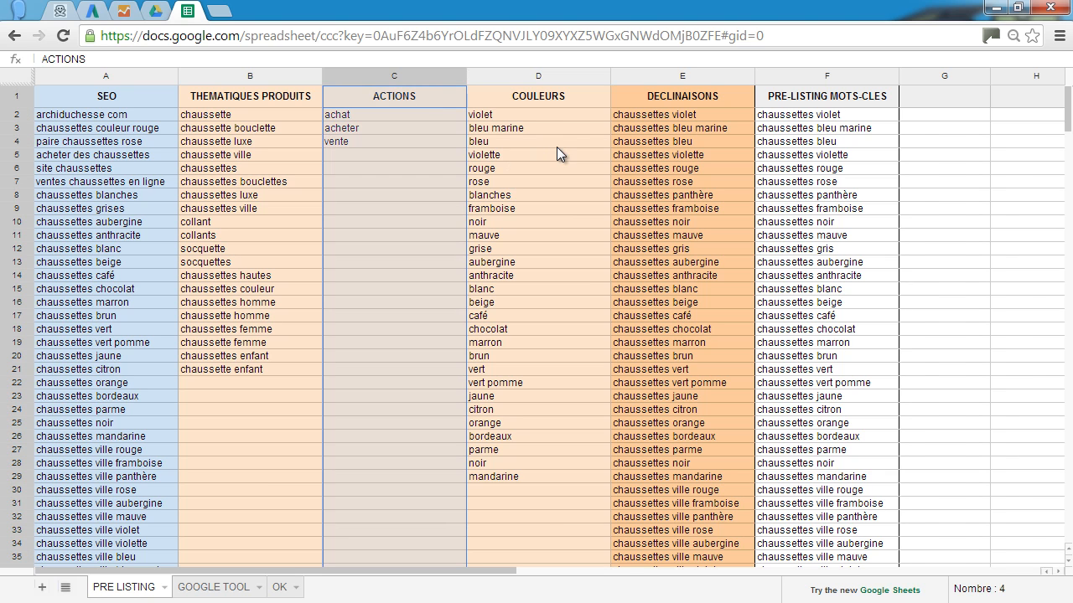
click(546, 124)
click(535, 77)
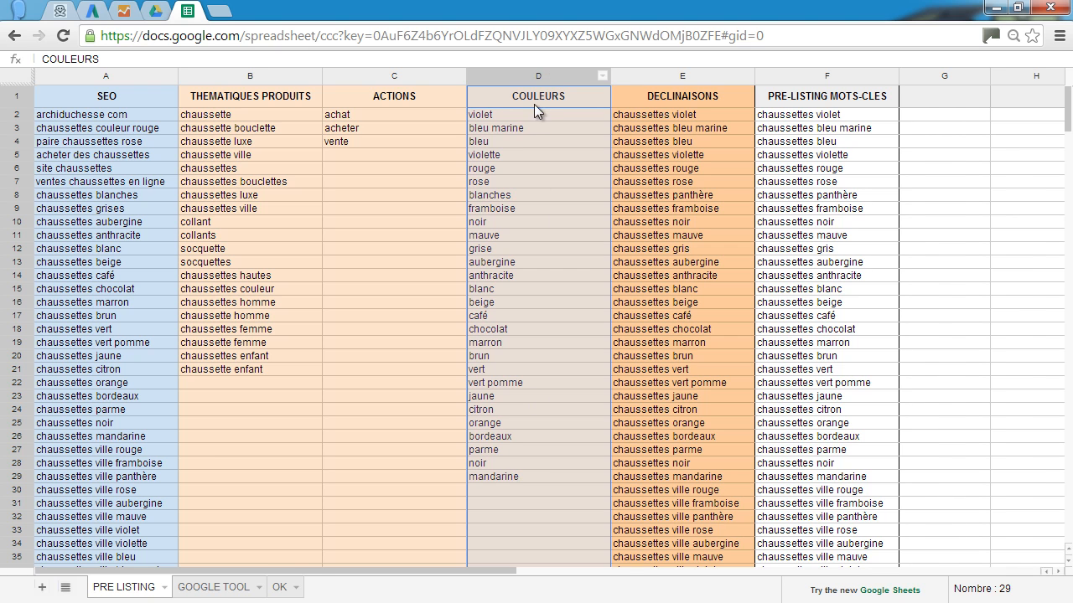
click(686, 76)
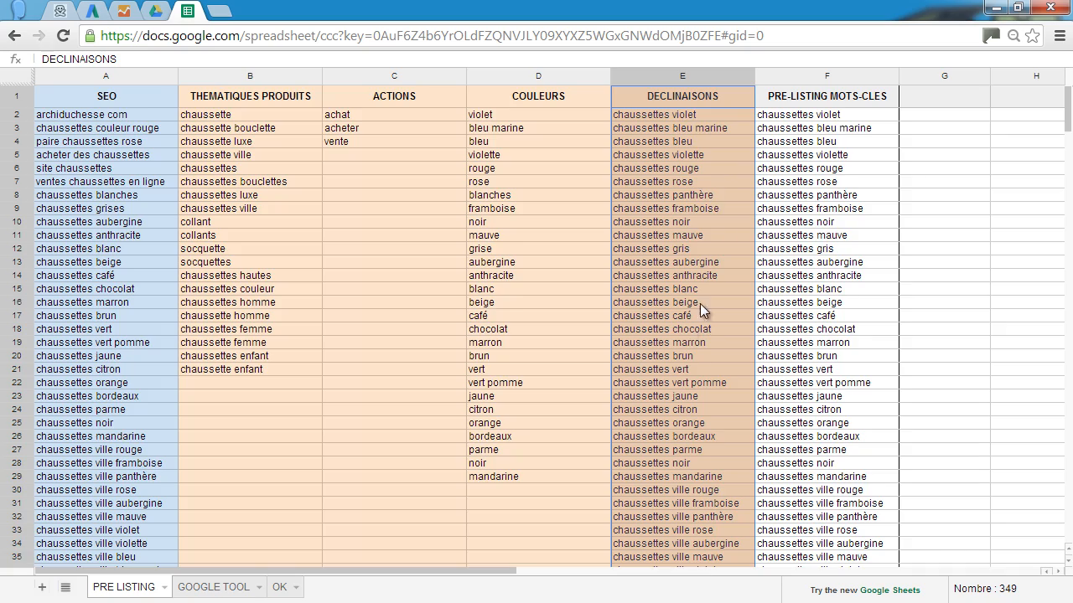
scroll(685, 338, down, 10)
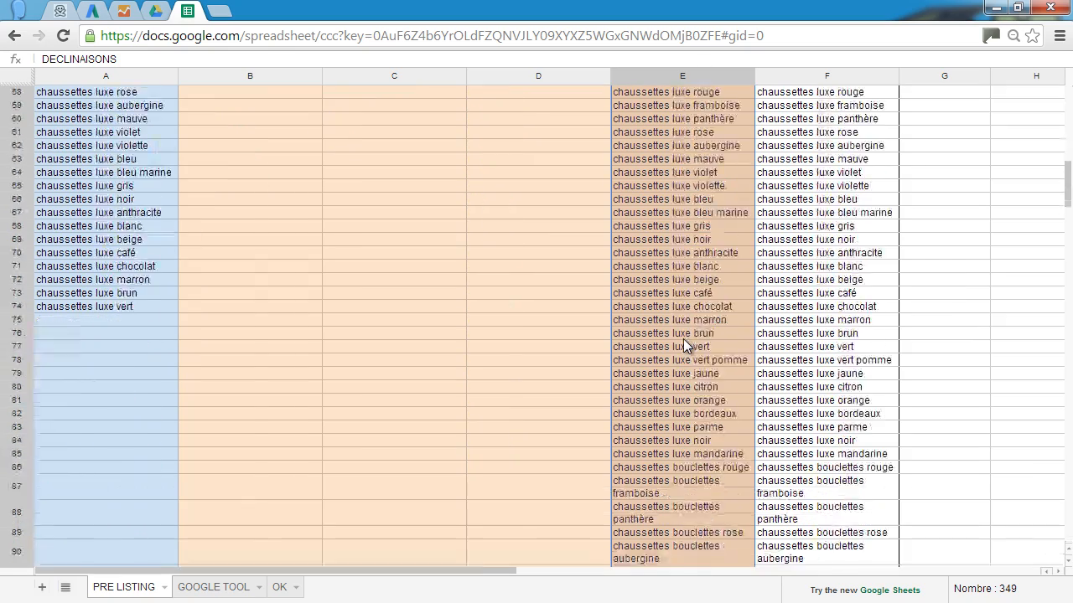
scroll(683, 339, up, 10)
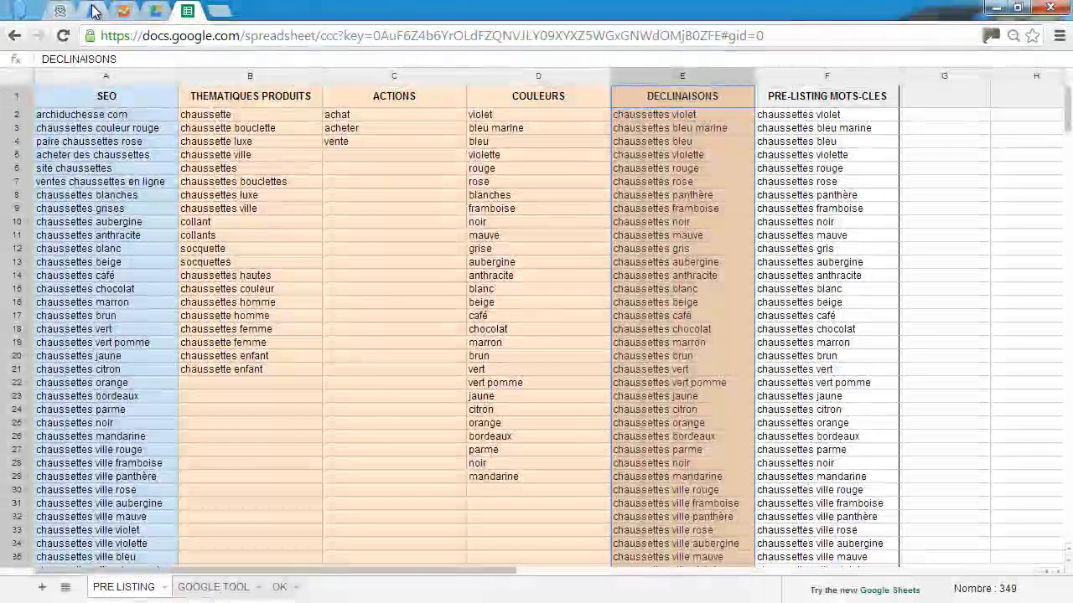
Switch to Google AdWords and open the keyword planning tool (Outil de planification des mots clés)
click(94, 10)
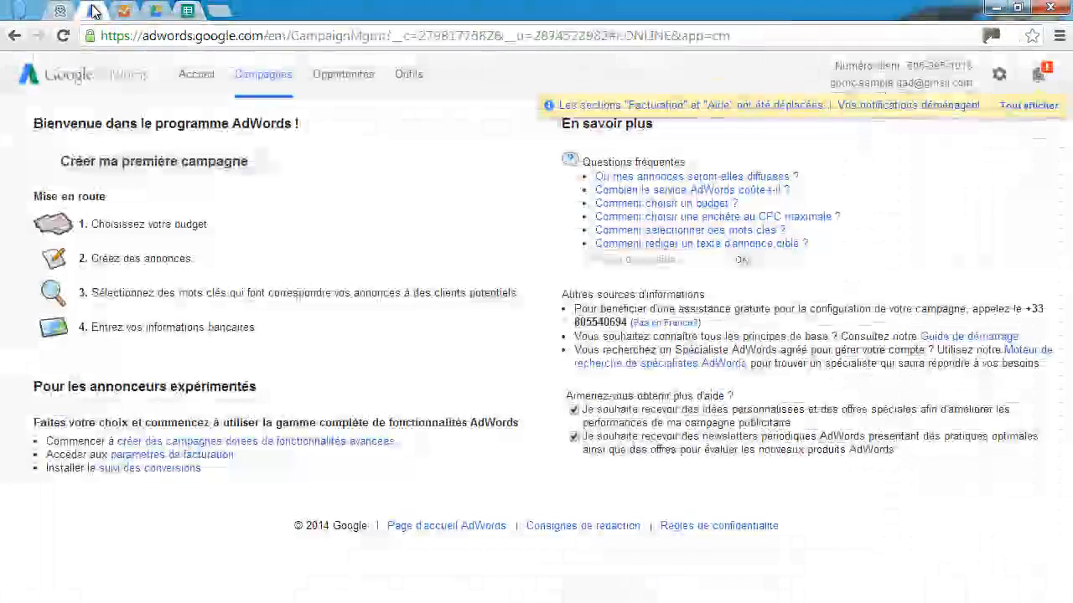
click(80, 77)
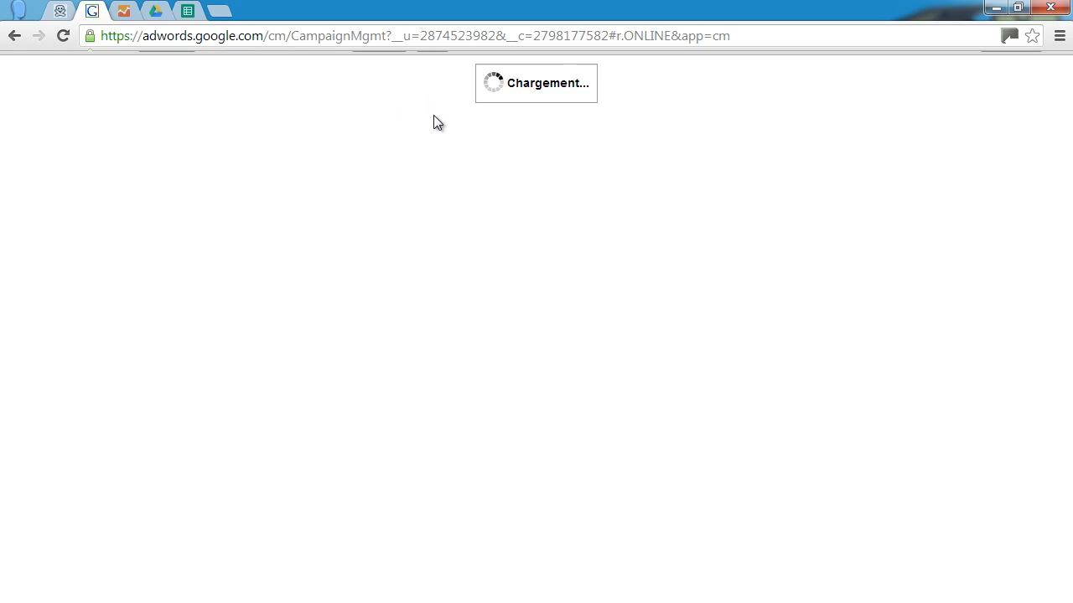
click(409, 107)
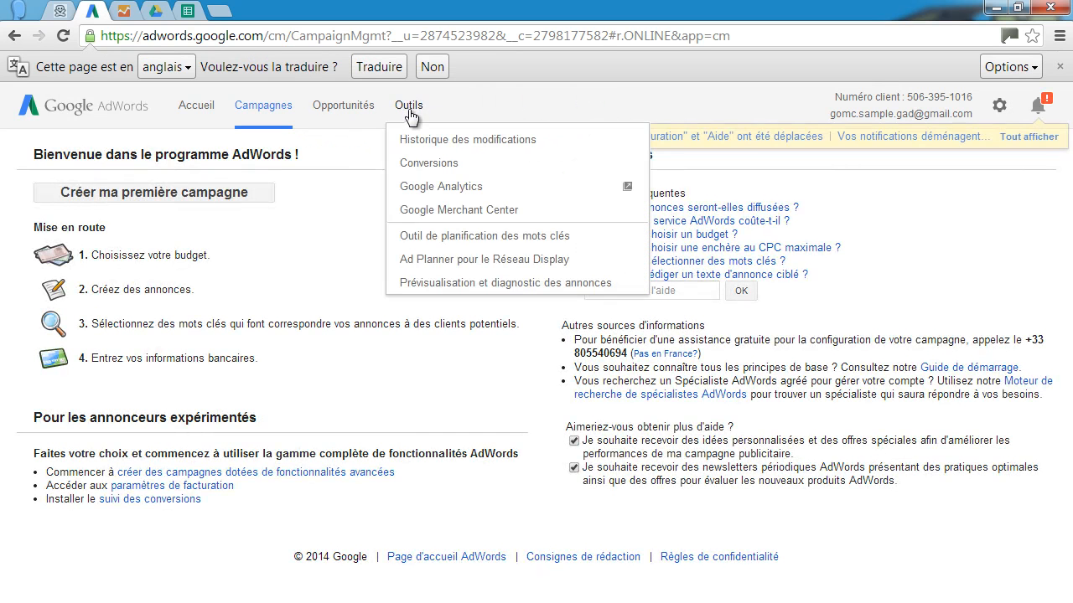
click(454, 236)
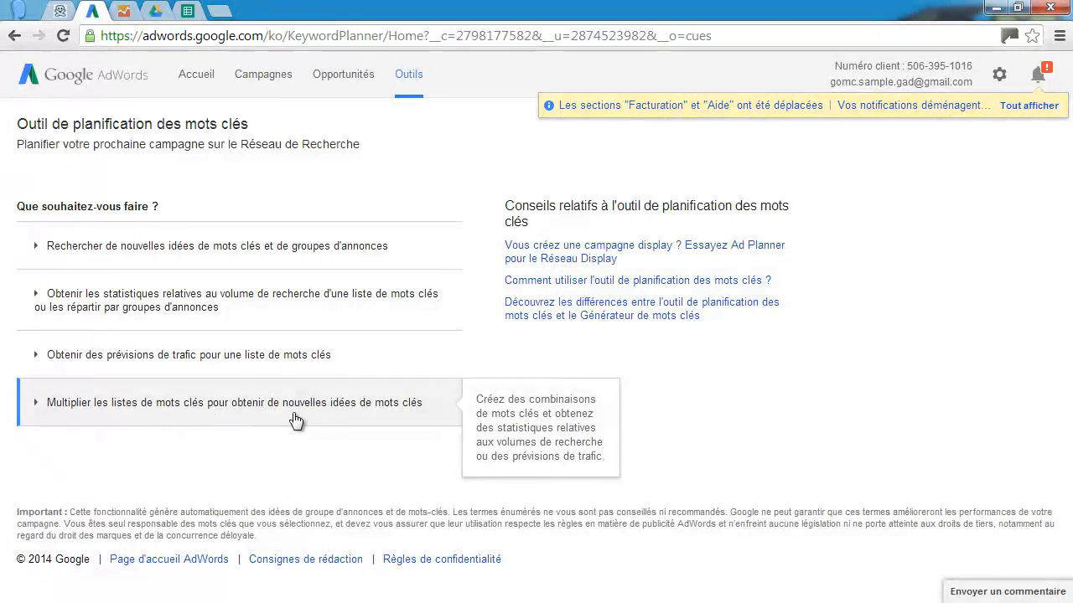
Examine the option that multiplies keyword lists, including its two list fields and targeting settings
click(273, 410)
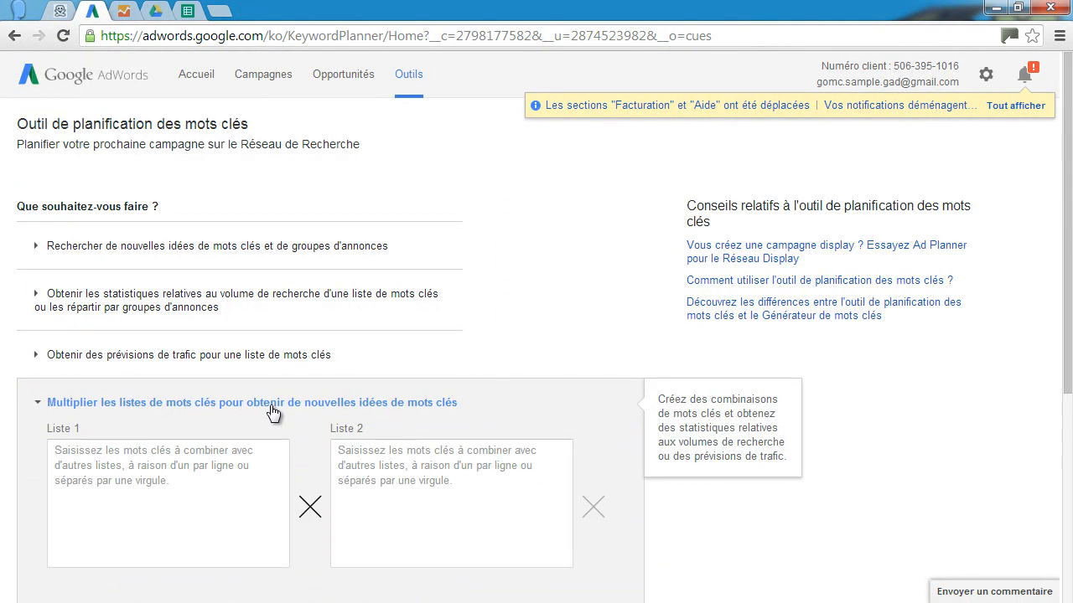
scroll(273, 411, down, 2)
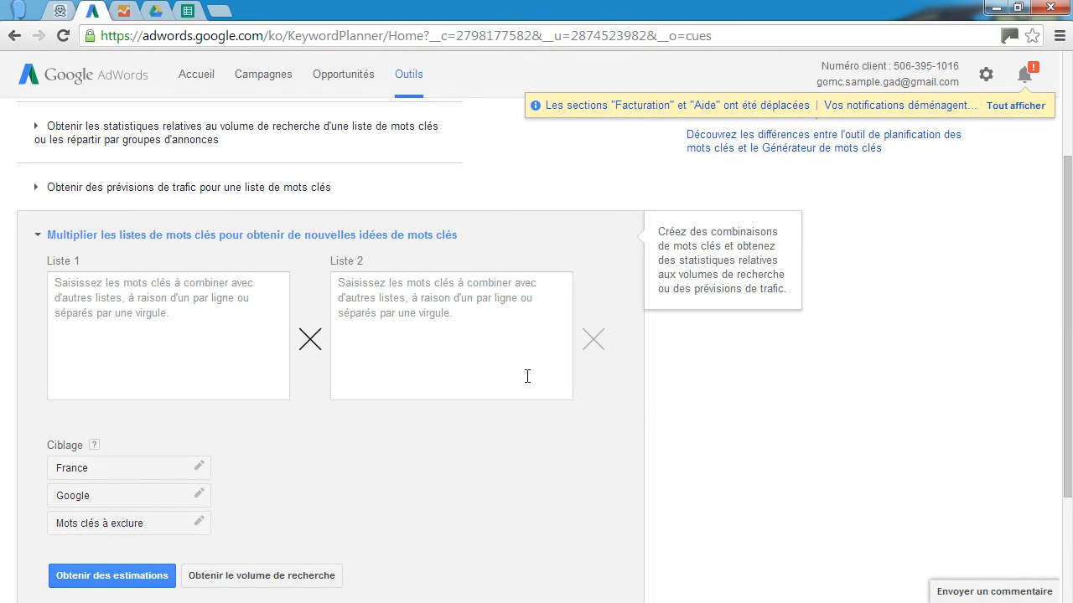
scroll(322, 361, up, 2)
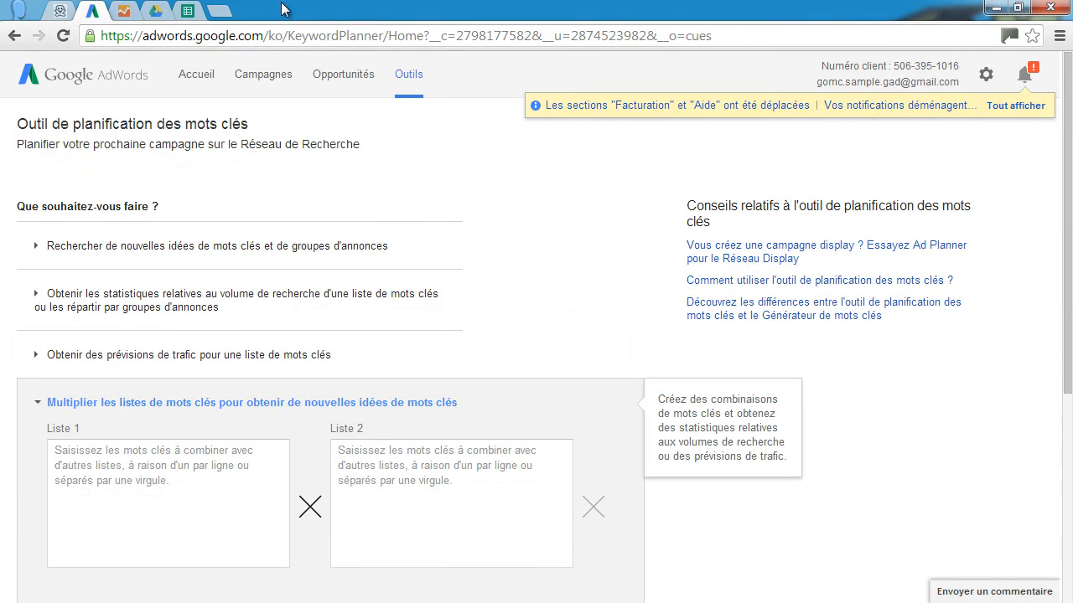
Return to the spreadsheet and copy the PRE-LISTING MOTS-CLES keywords in F2:F200
click(187, 10)
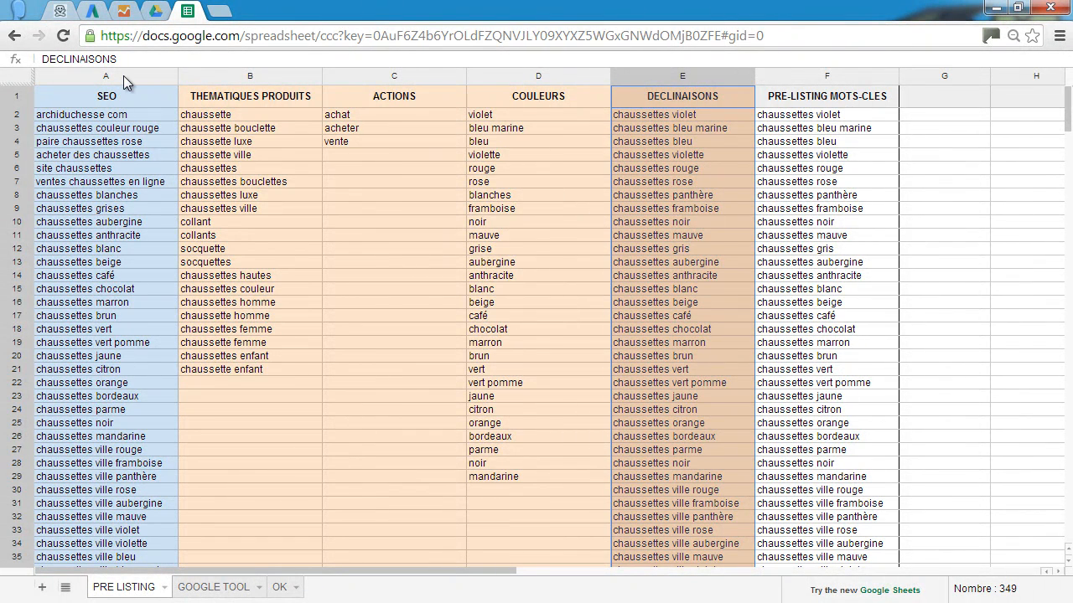
drag(295, 75, 707, 111)
click(802, 198)
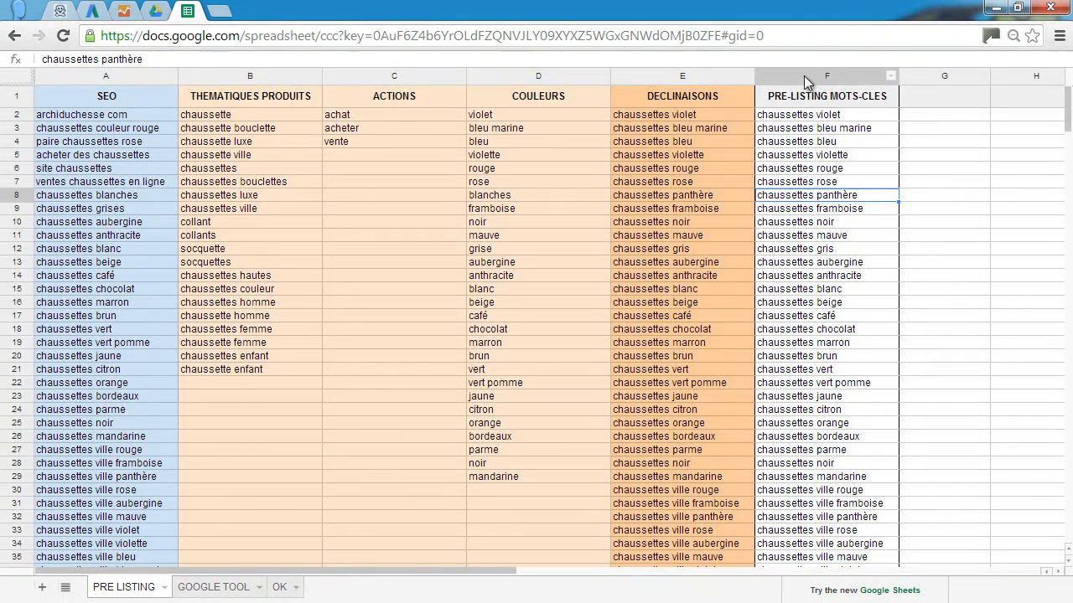
click(804, 76)
click(820, 115)
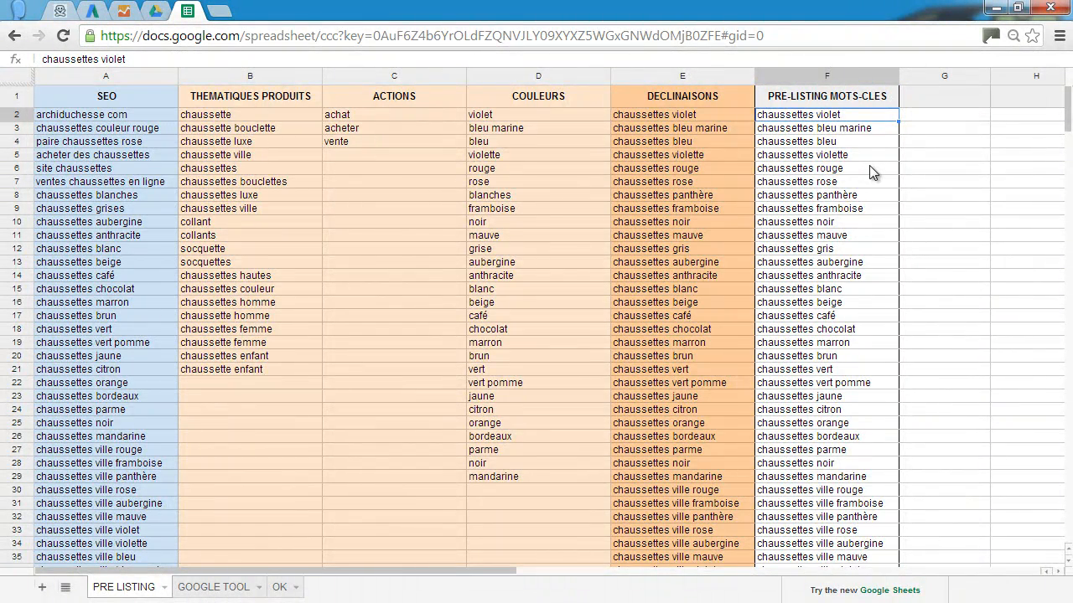
key(ctrl+shift+Down)
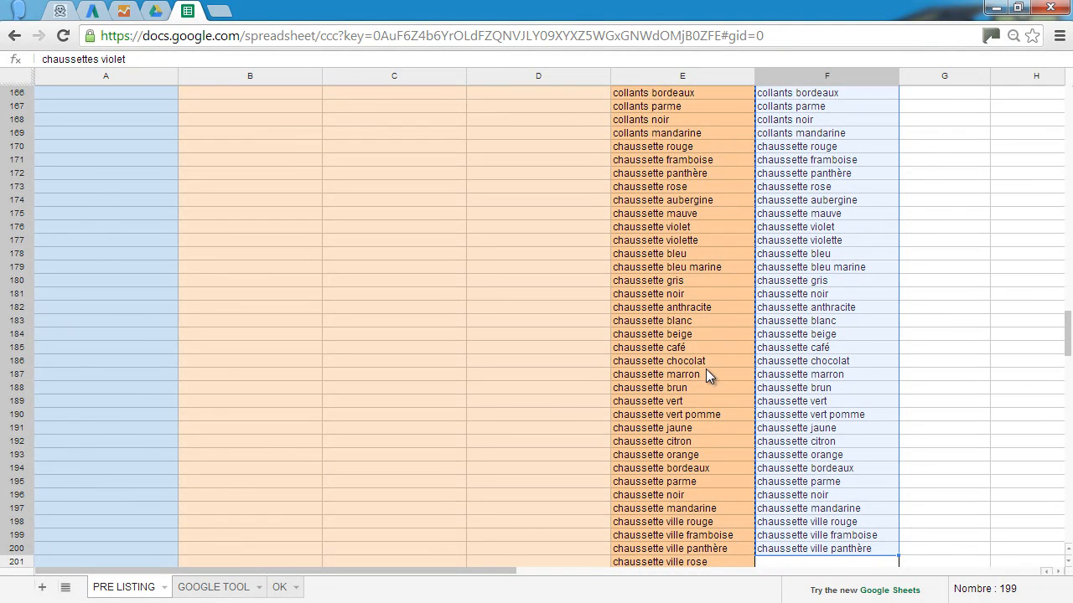
In the AdWords keyword planner, open the search for new keyword ideas and paste the copied keywords as the product or service
click(90, 12)
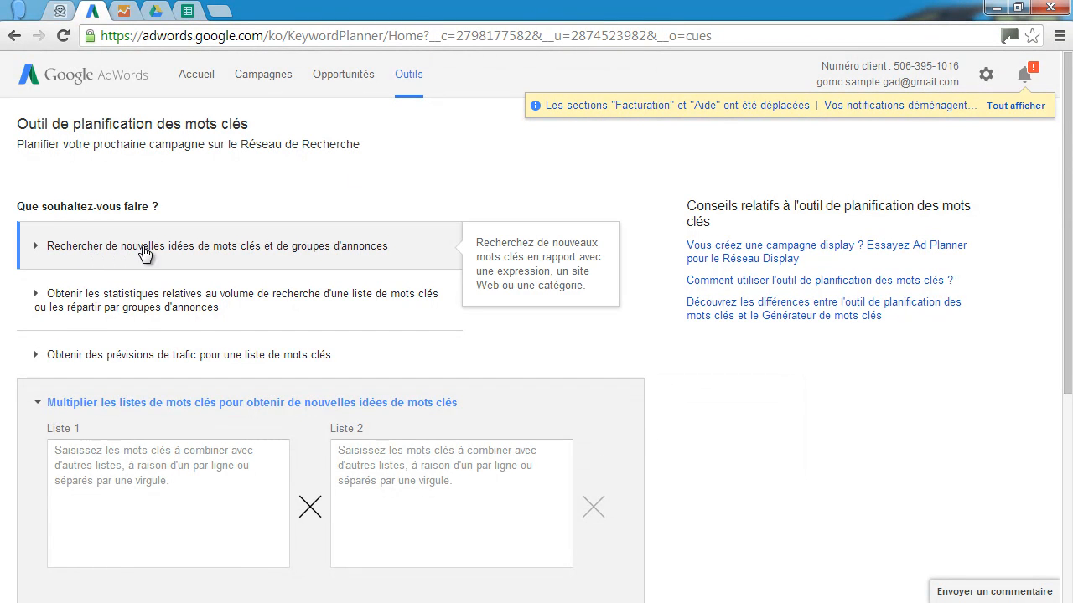
click(210, 250)
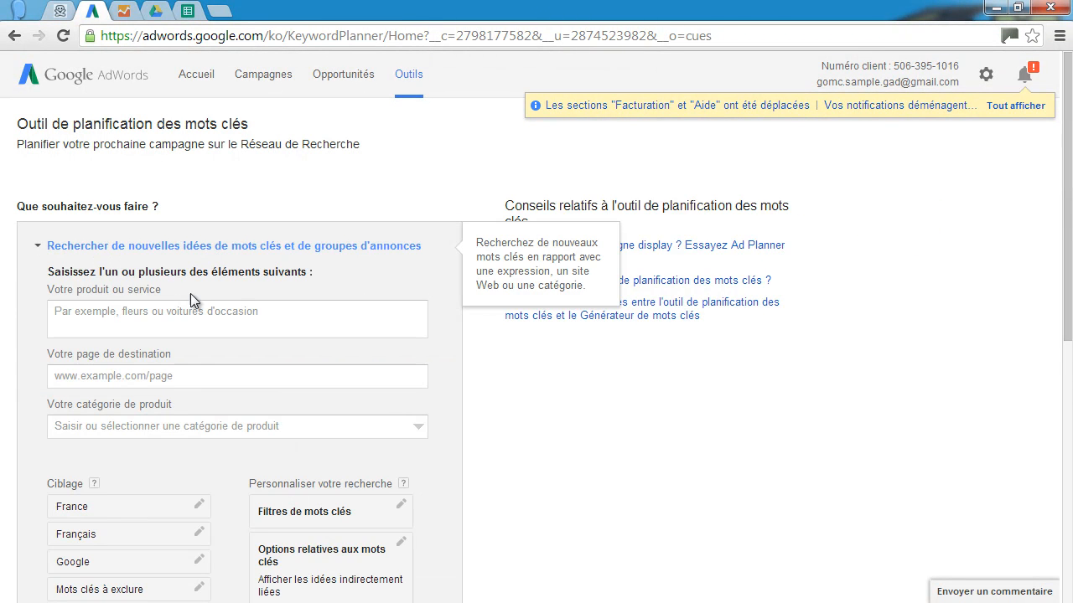
click(162, 315)
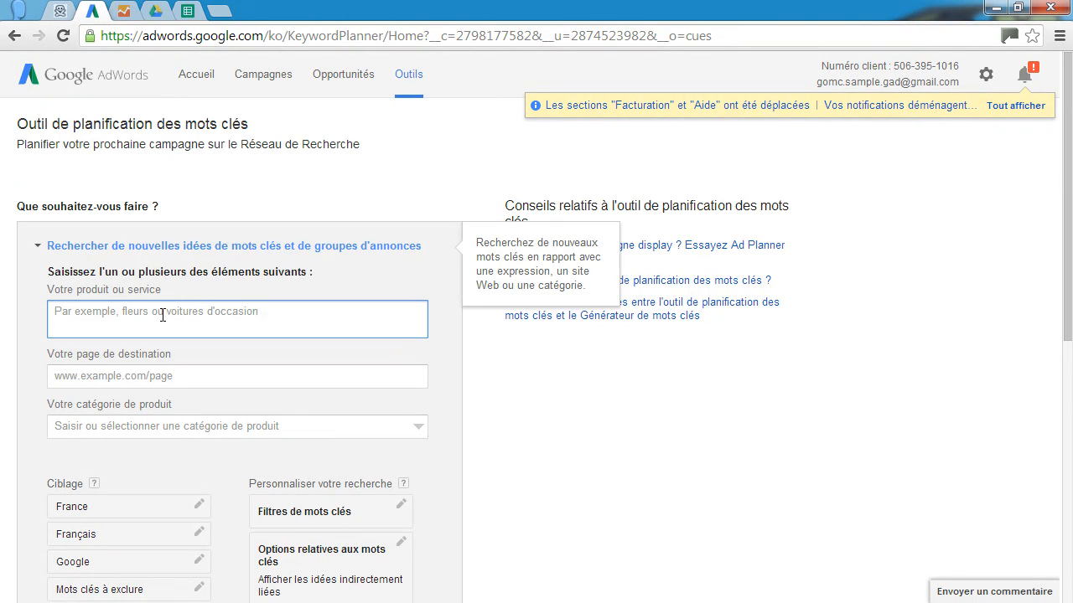
key(ctrl+v)
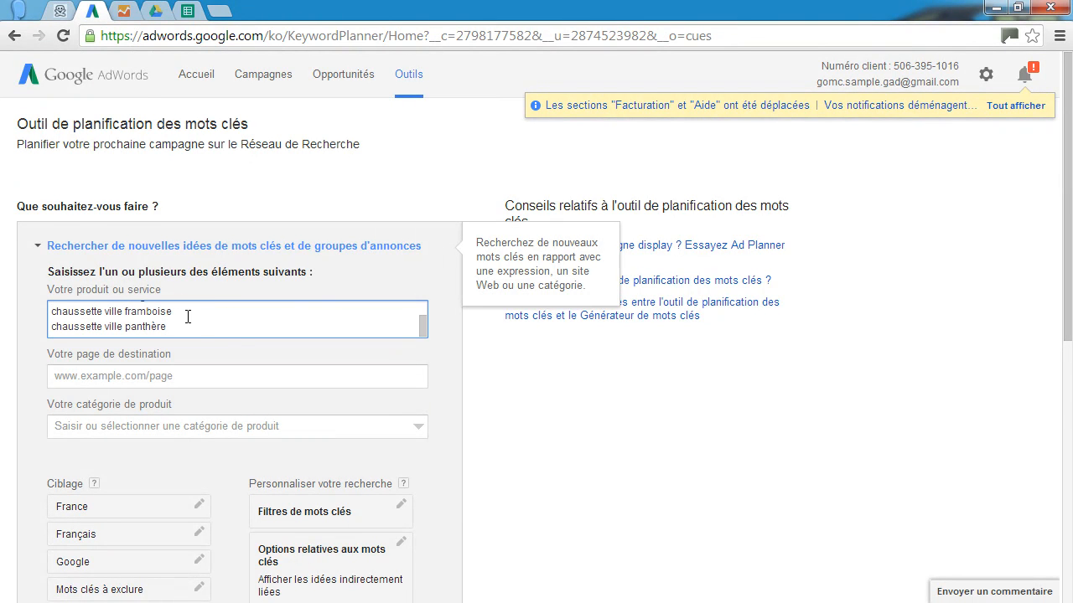
Review the landing page, product category and targeting fields, including the choice between Google and its search partners
scroll(187, 315, down, 1)
click(197, 293)
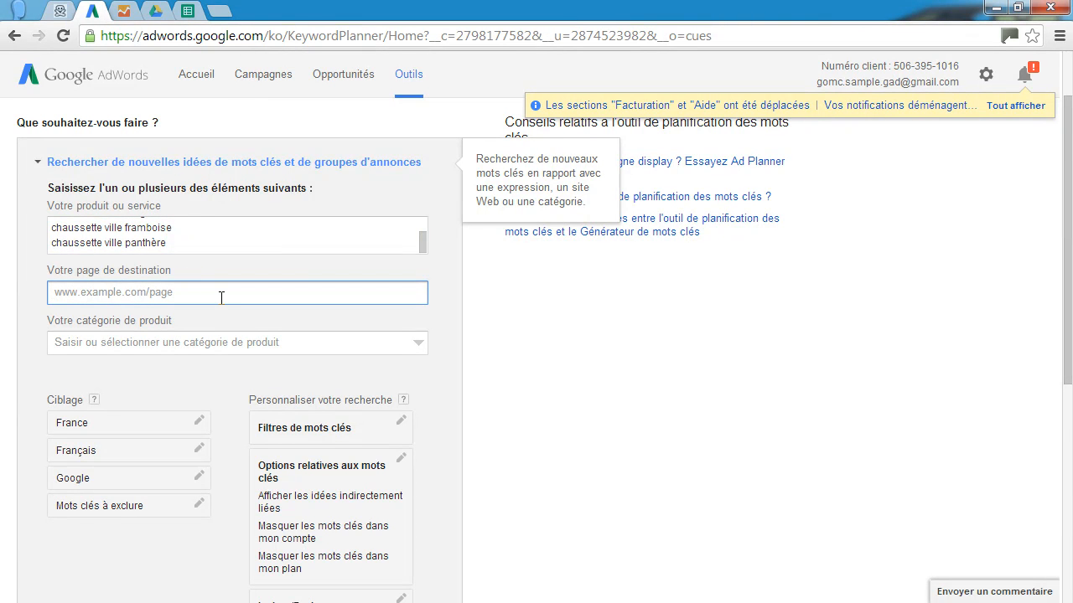
scroll(221, 298, down, 1)
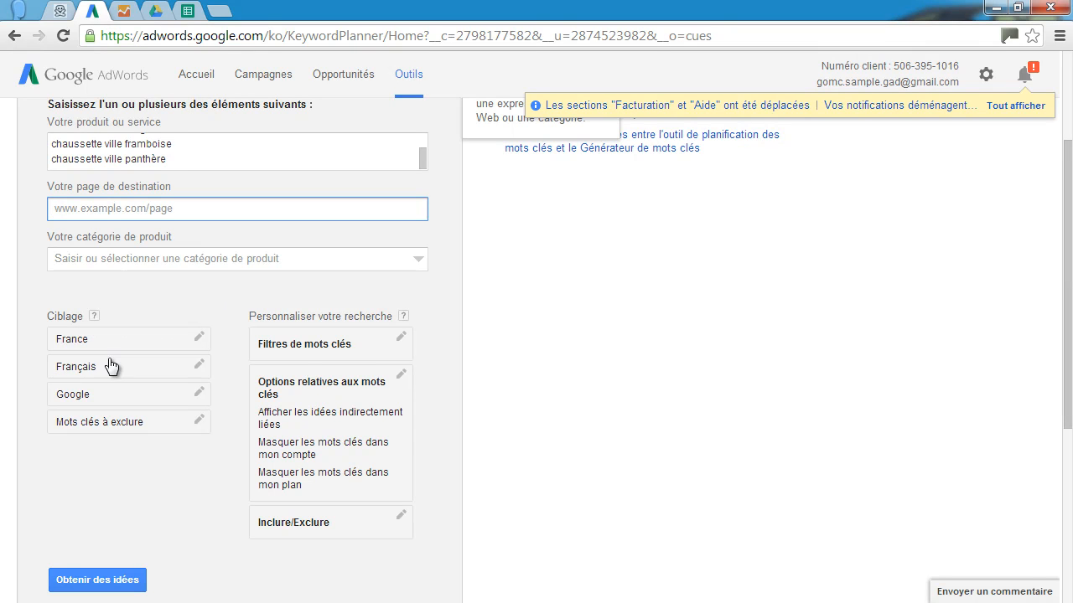
click(128, 402)
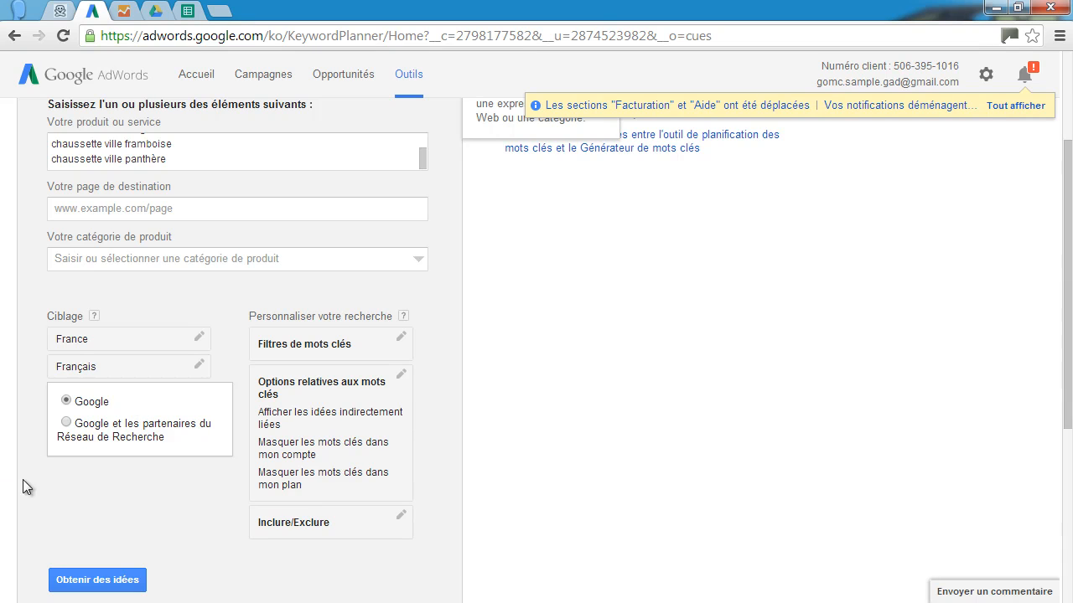
click(83, 482)
Request ideas for the pasted keywords and display the individual keyword ideas (Idées de mots clés)
scroll(83, 482, down, 1)
click(94, 496)
right_click(93, 496)
click(473, 379)
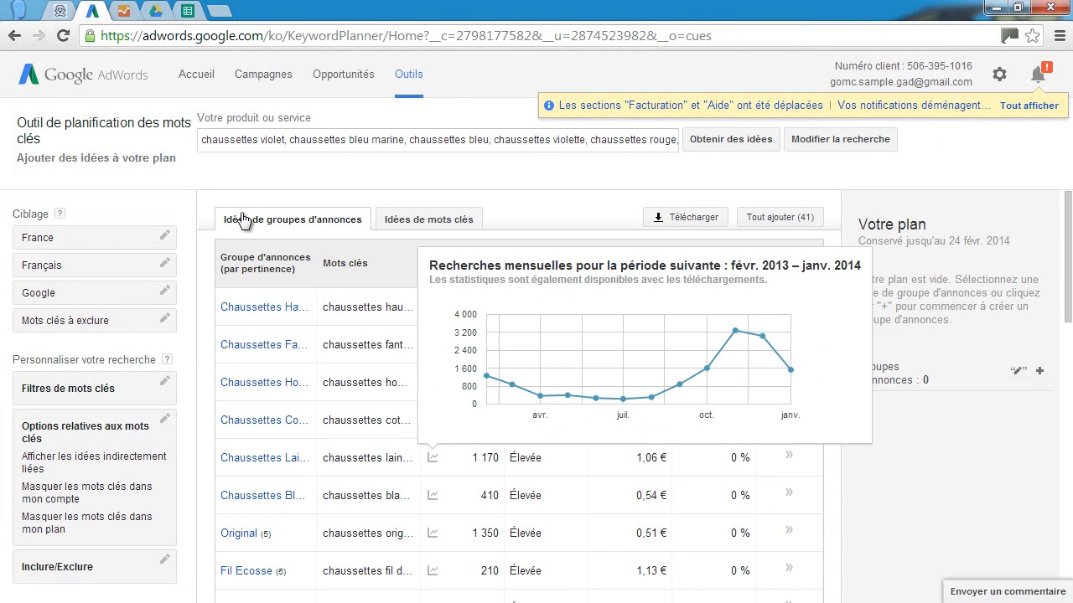
click(438, 221)
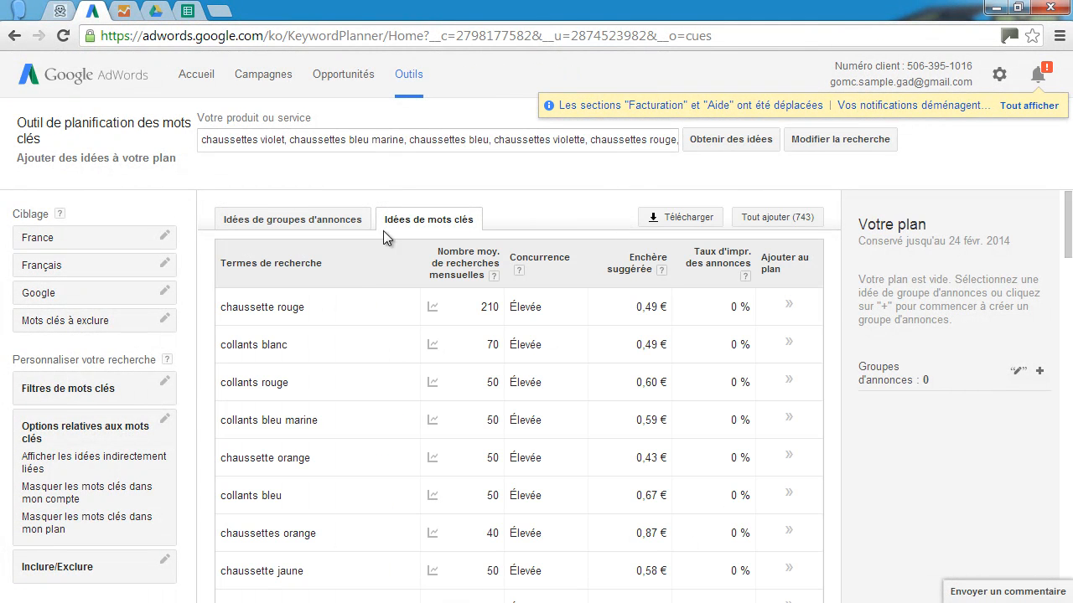
Examine the submitted terms and suggested keywords with their search volumes, competition, suggested bids and monthly search trends
scroll(427, 297, down, 1)
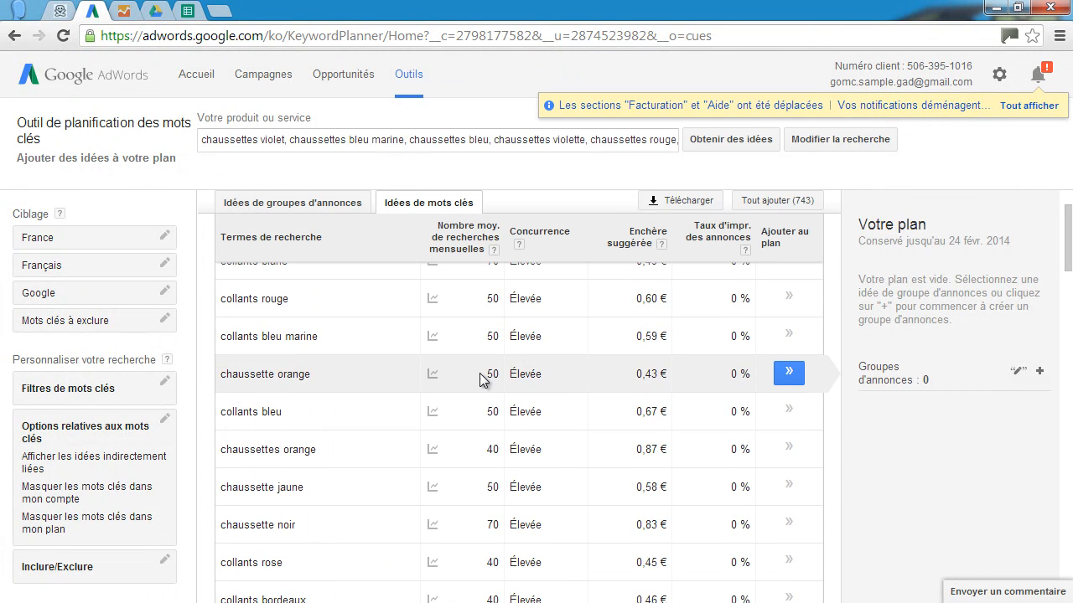
scroll(482, 380, up, 1)
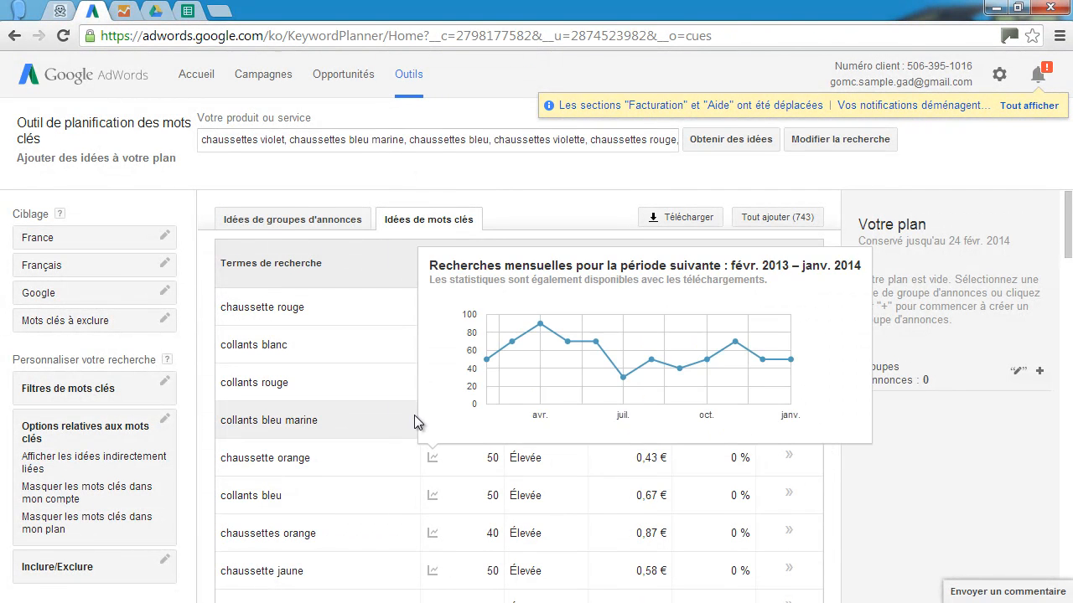
scroll(336, 348, down, 2)
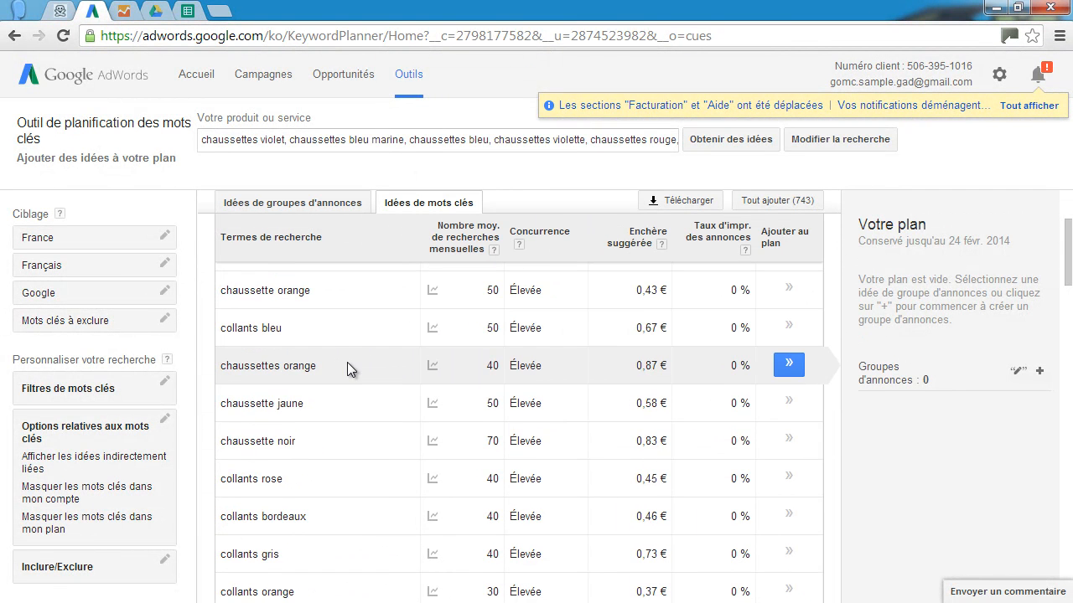
scroll(353, 386, down, 3)
scroll(359, 394, down, 5)
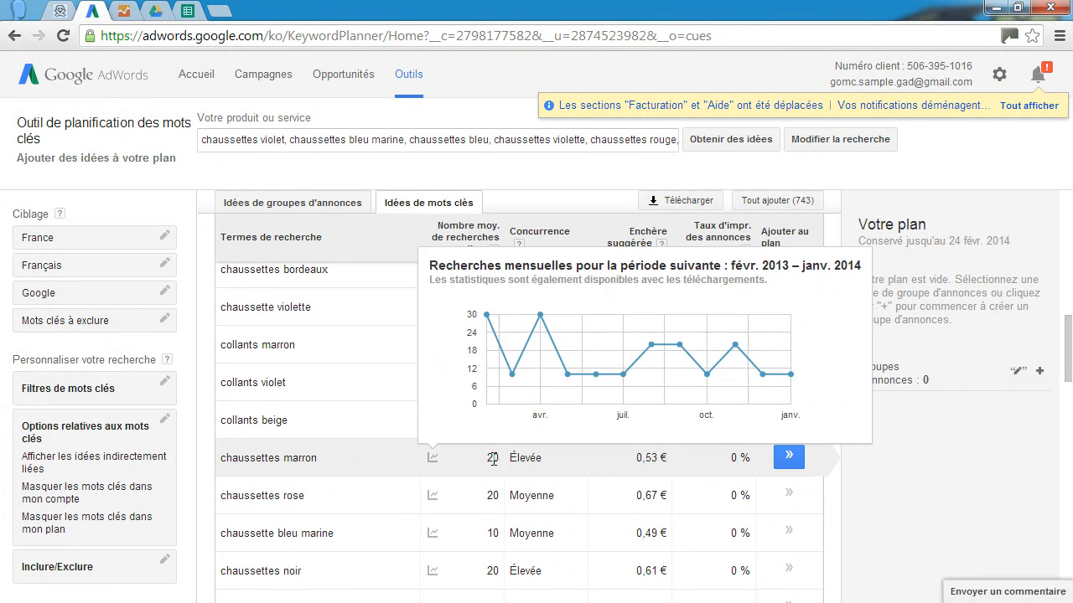
scroll(493, 466, down, 2)
scroll(492, 466, down, 2)
scroll(493, 466, down, 2)
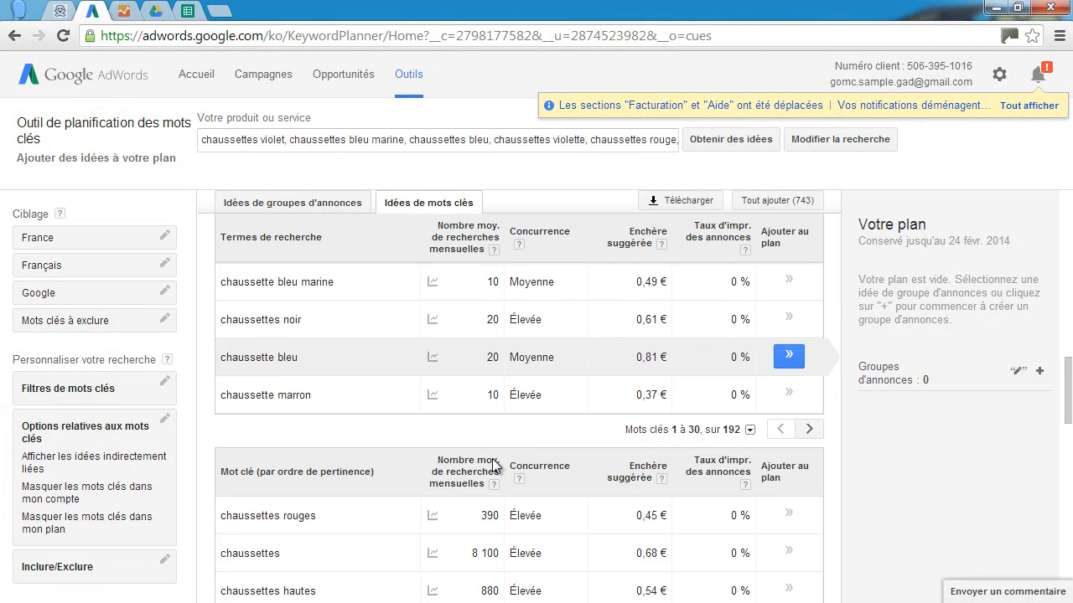
scroll(494, 466, down, 2)
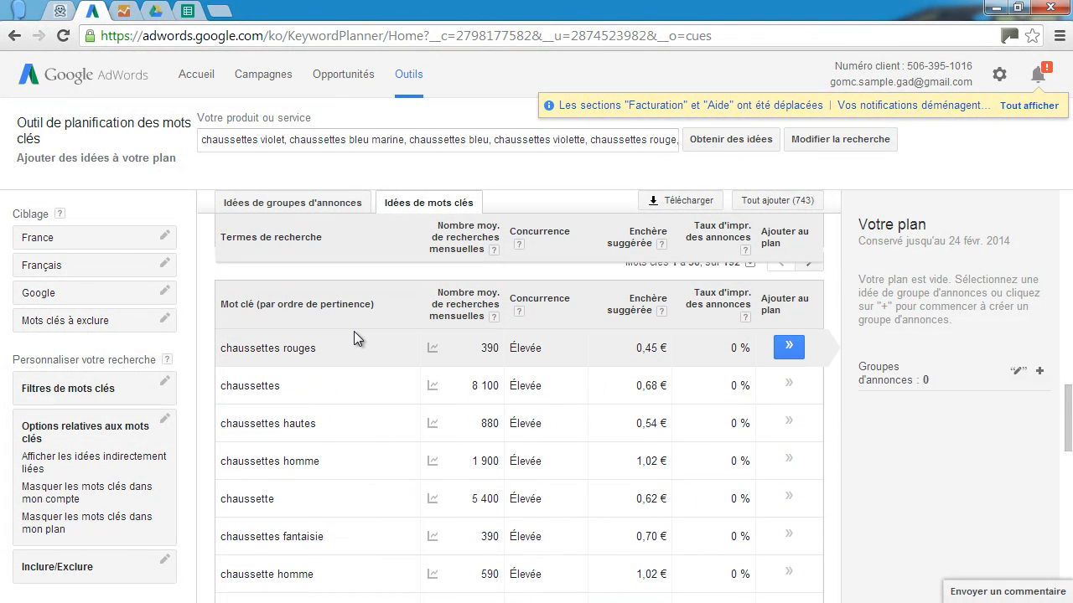
scroll(355, 340, down, 2)
scroll(427, 344, up, 2)
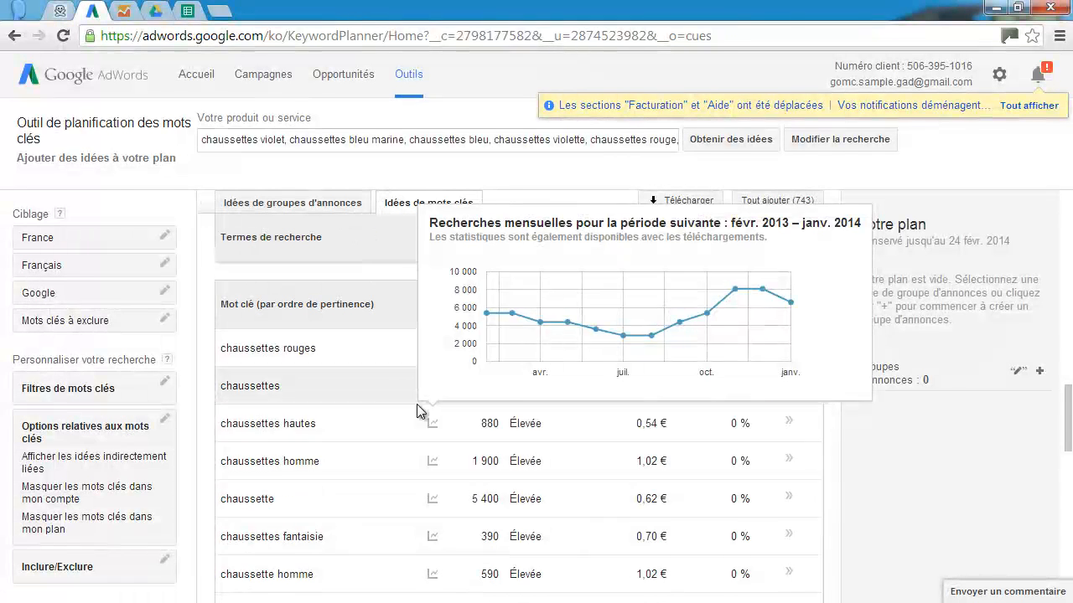
mouse_move(433, 536)
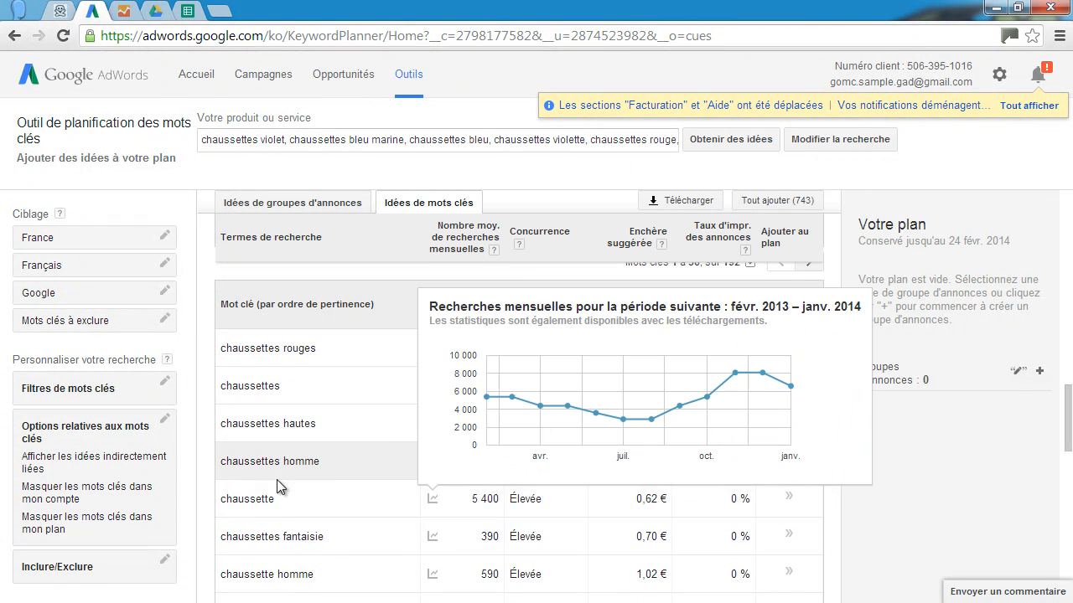
Inspect the include and exclude term fields of the Inclure/Exclure filter, and close it without entering any terms
click(32, 568)
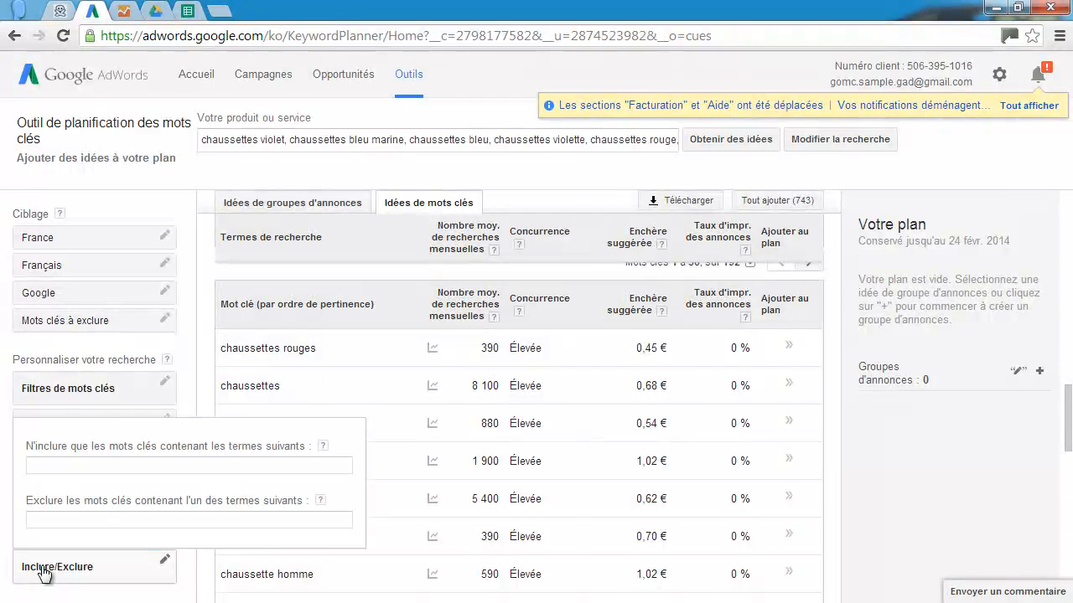
click(48, 466)
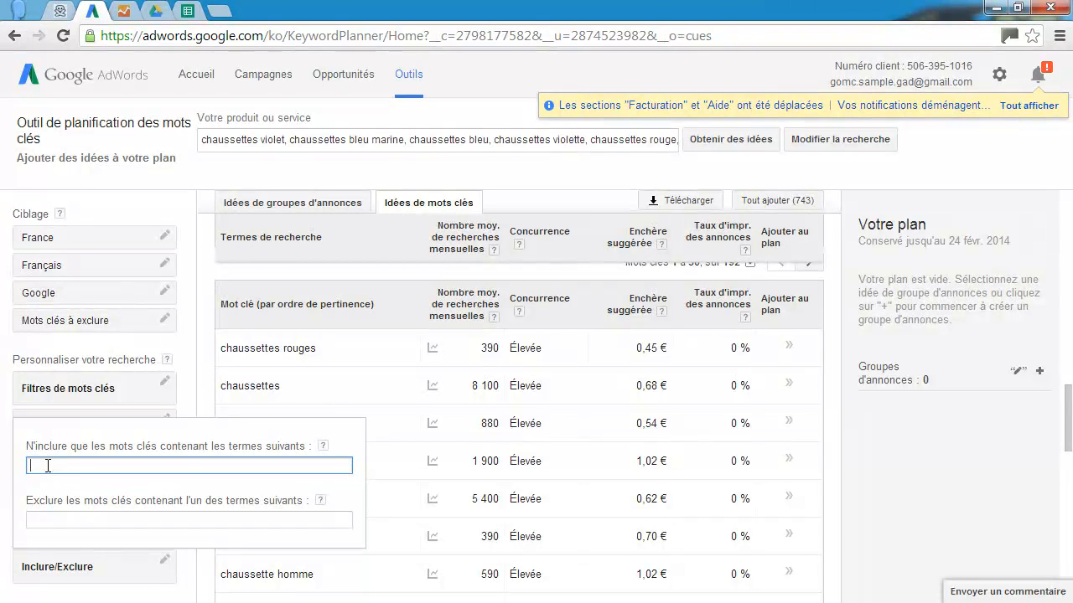
click(400, 268)
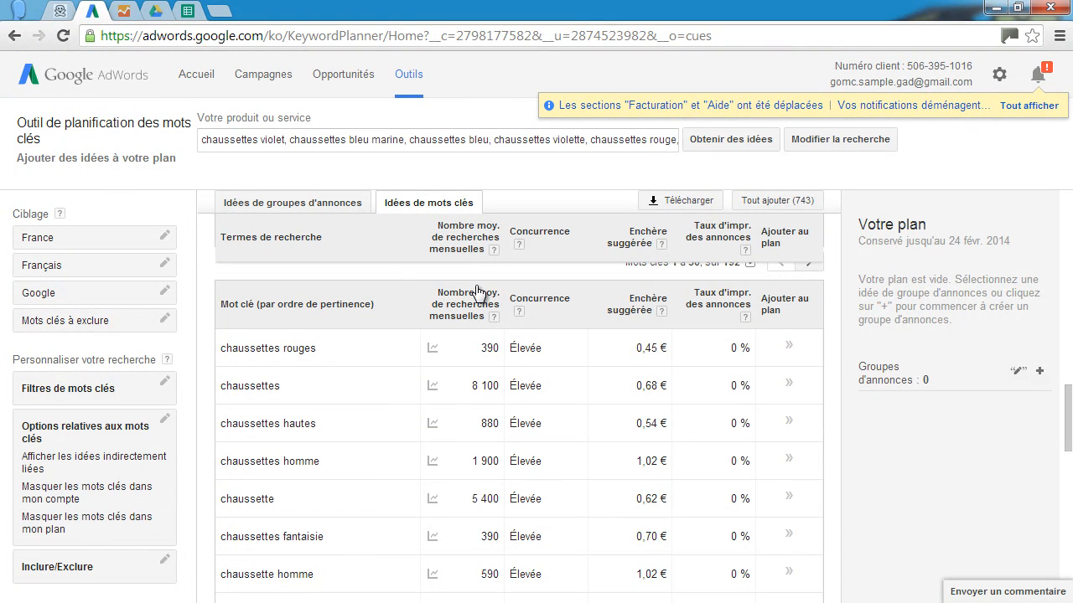
click(668, 207)
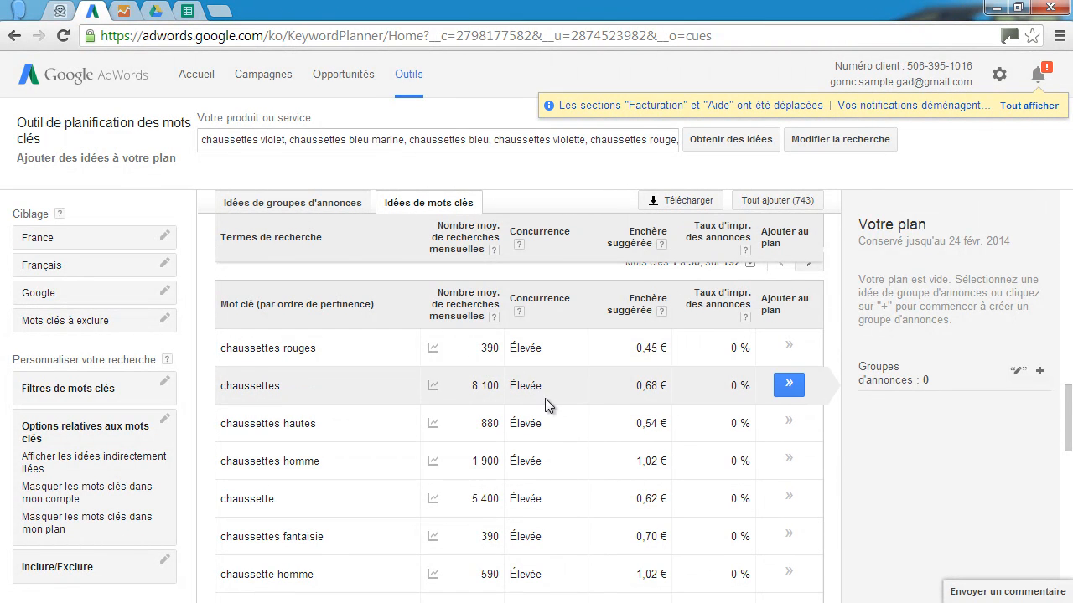
Switch back to the spreadsheet and open the GOOGLE TOOL sheet containing the keyword ideas
click(188, 10)
scroll(337, 361, up, 15)
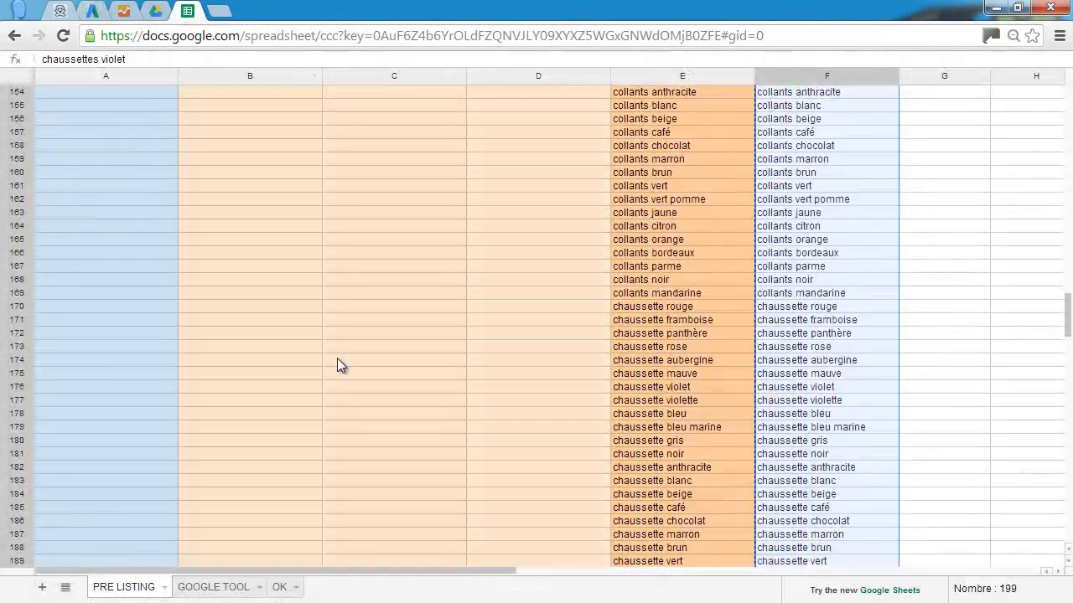
scroll(337, 365, up, 20)
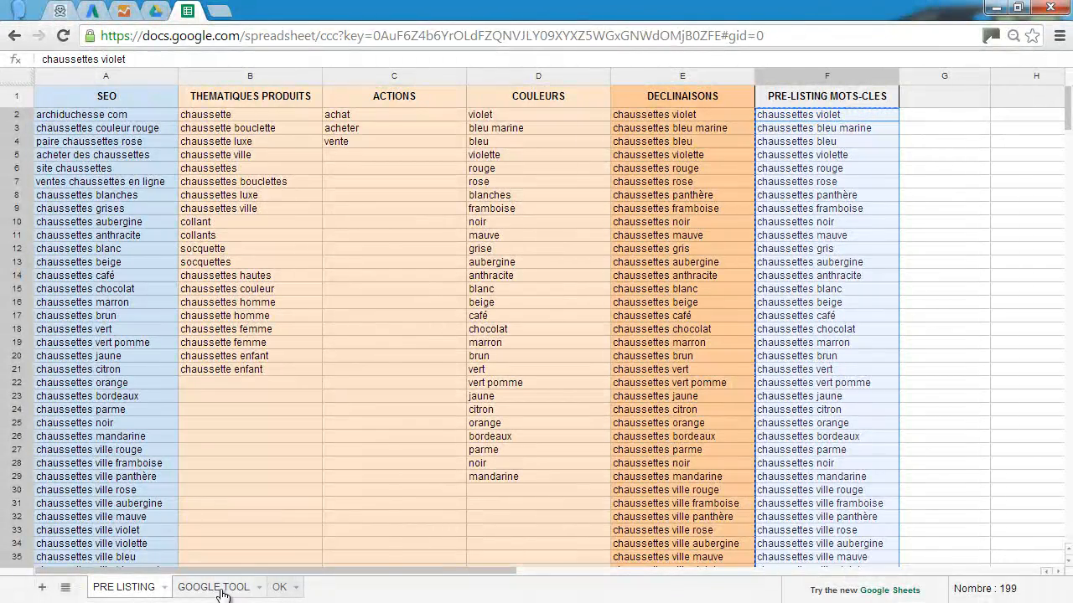
click(214, 587)
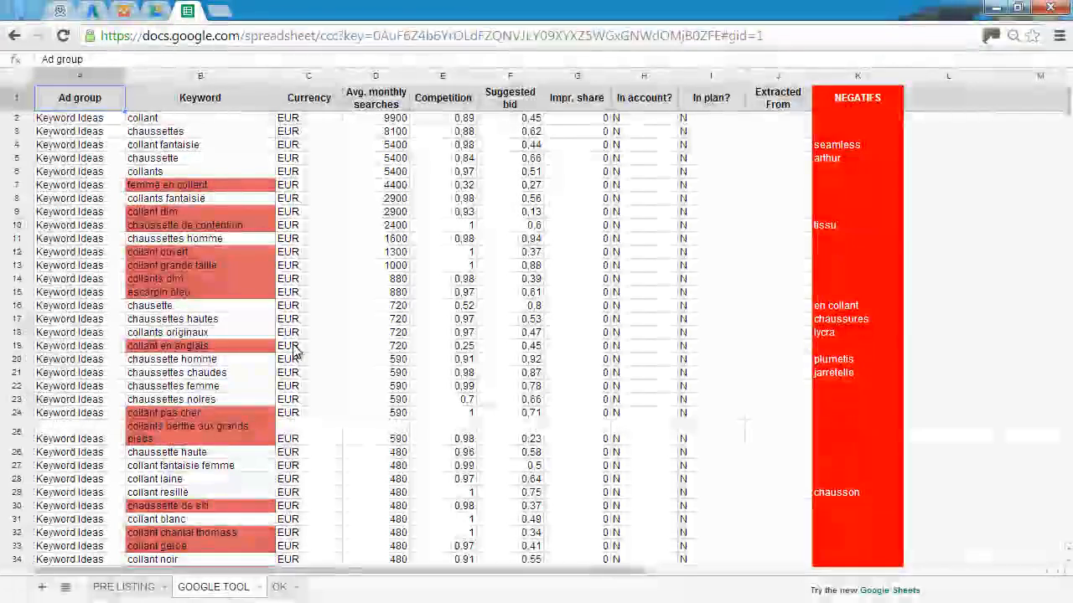
click(92, 10)
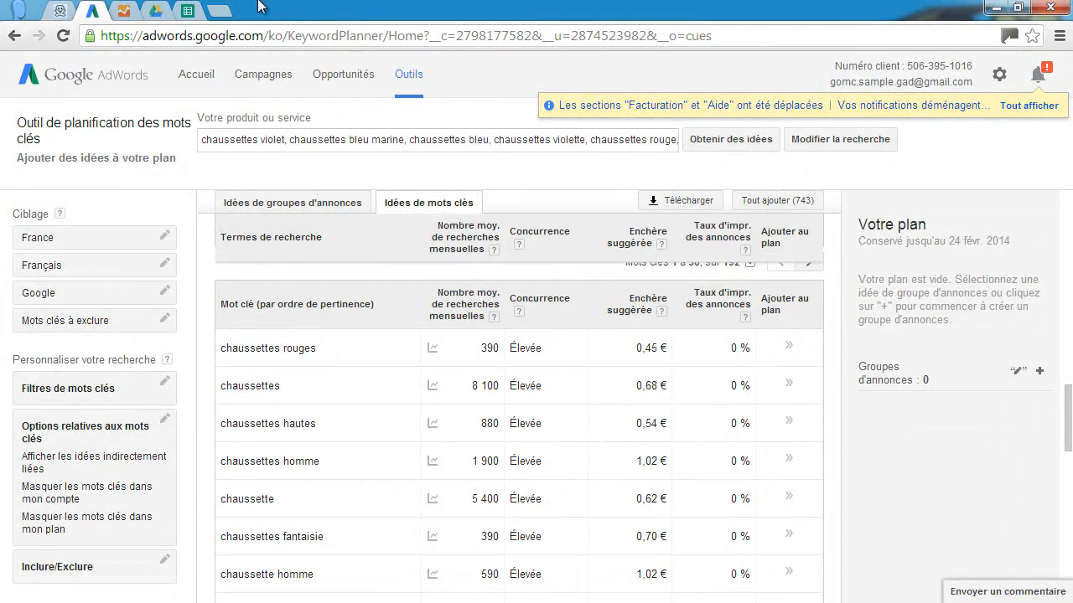
click(189, 12)
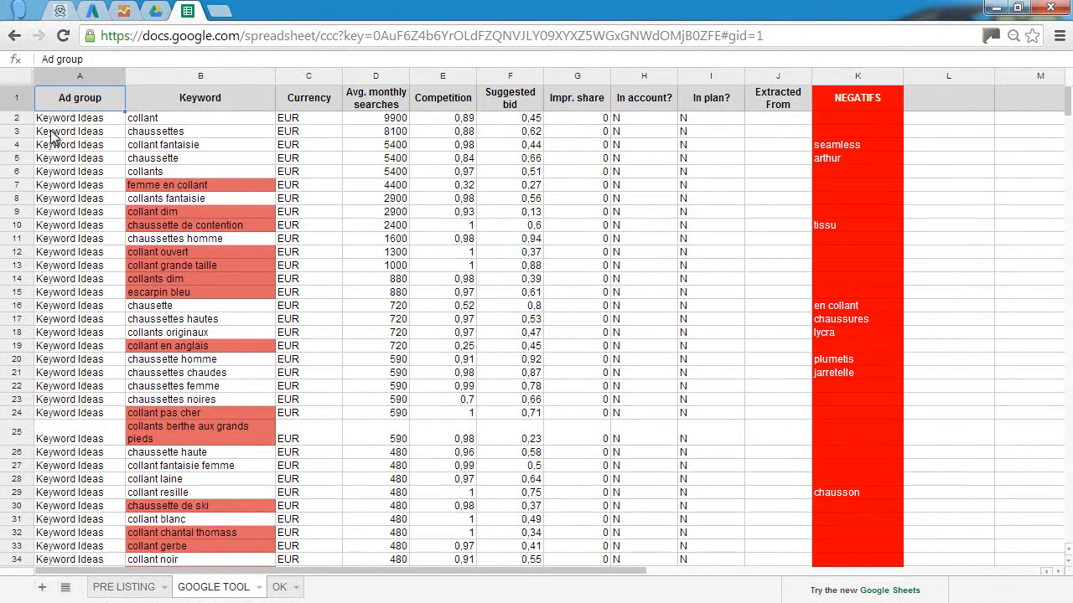
Review the Keyword column of the GOOGLE TOOL sheet, checking red-marked ideas such as "femme en collant" and "collant dim"
click(217, 76)
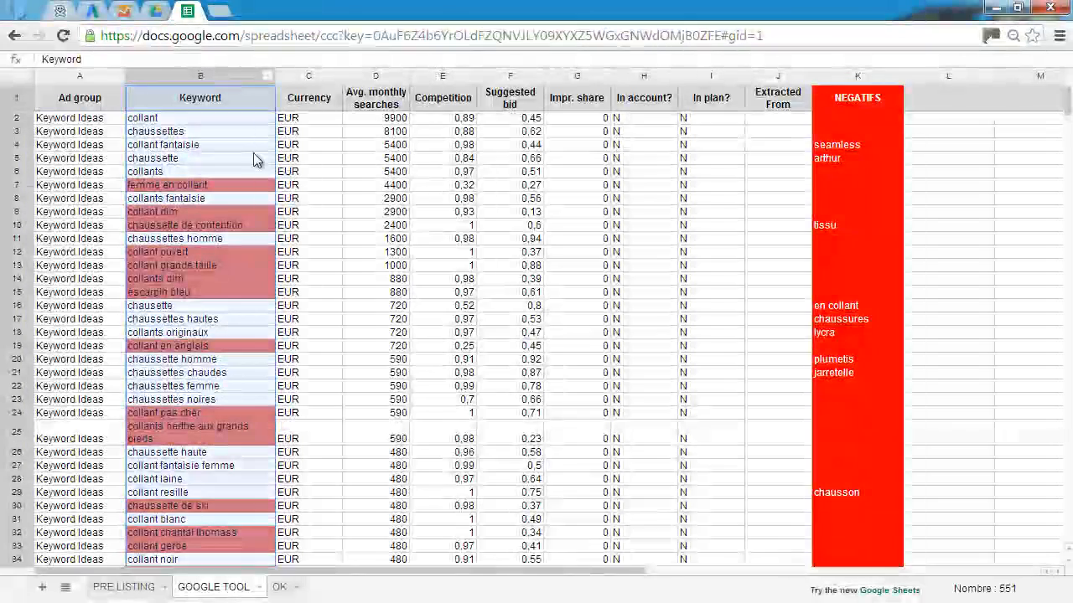
click(293, 225)
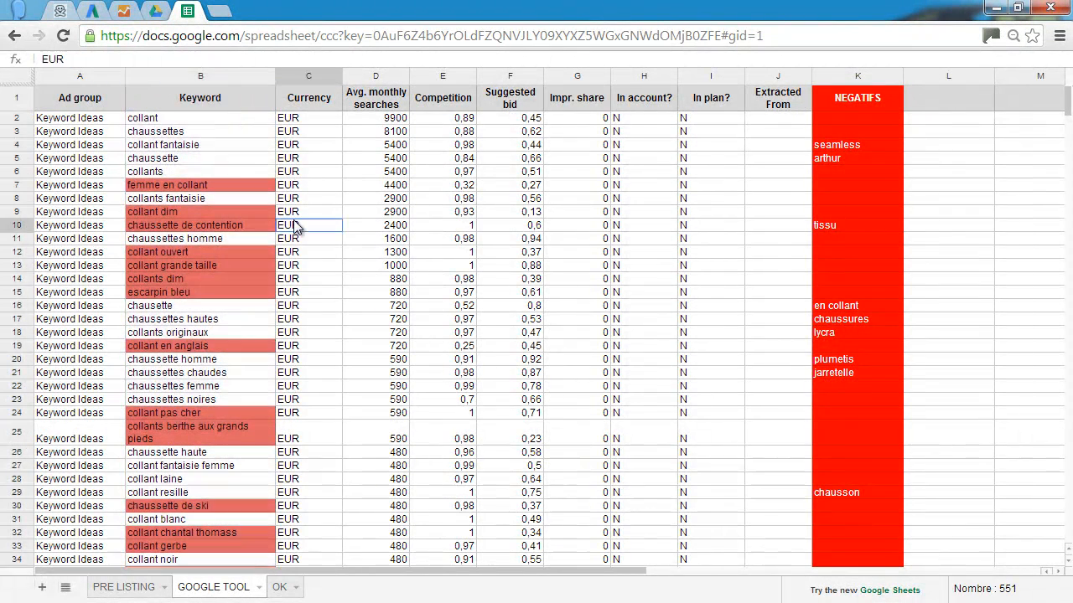
click(173, 192)
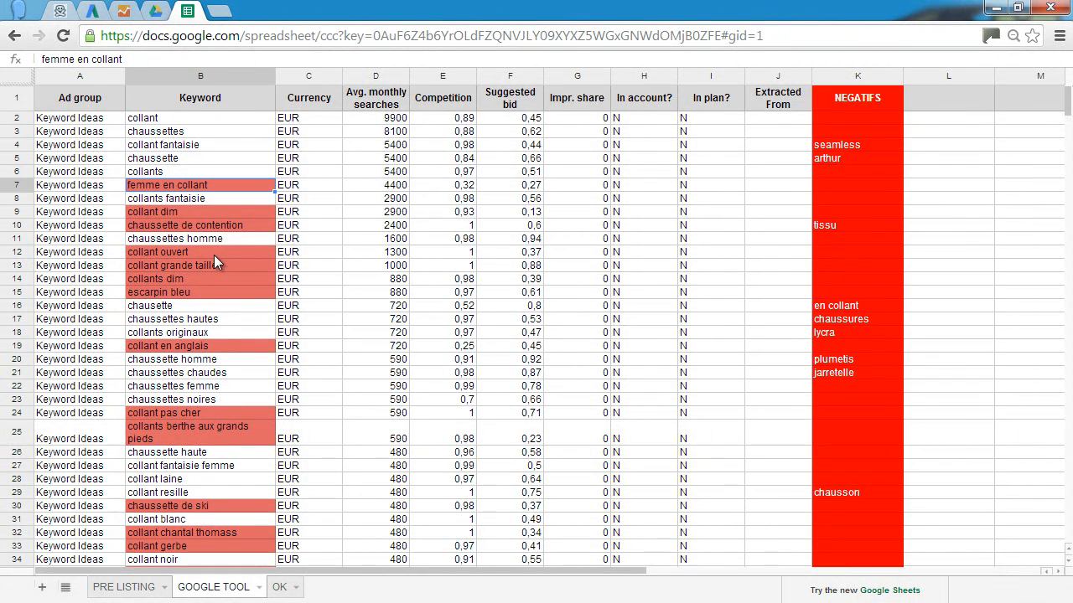
scroll(227, 336, down, 1)
scroll(228, 333, up, 1)
click(207, 199)
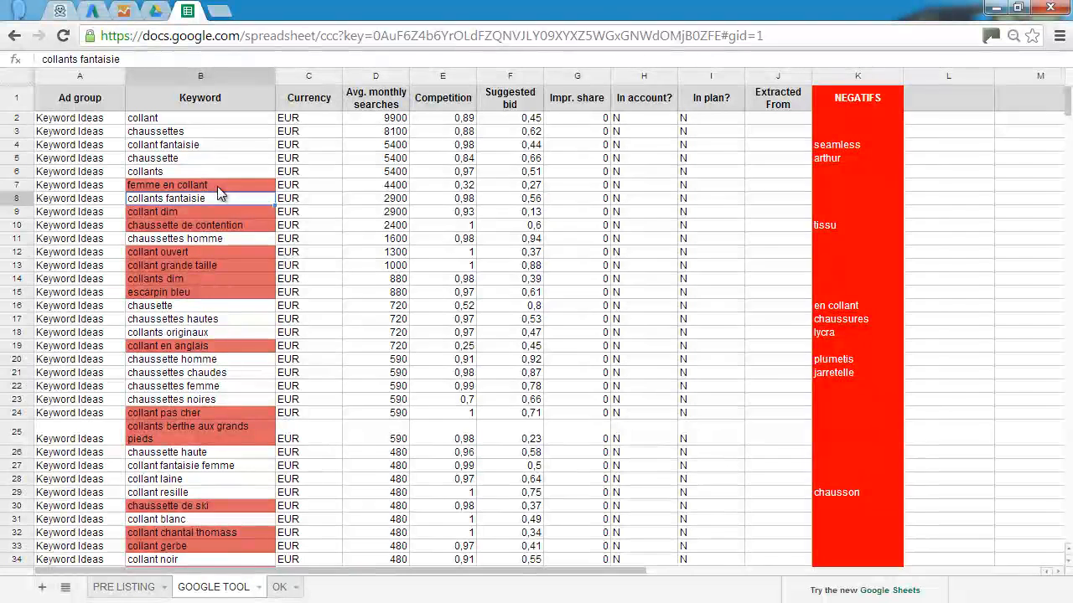
click(214, 187)
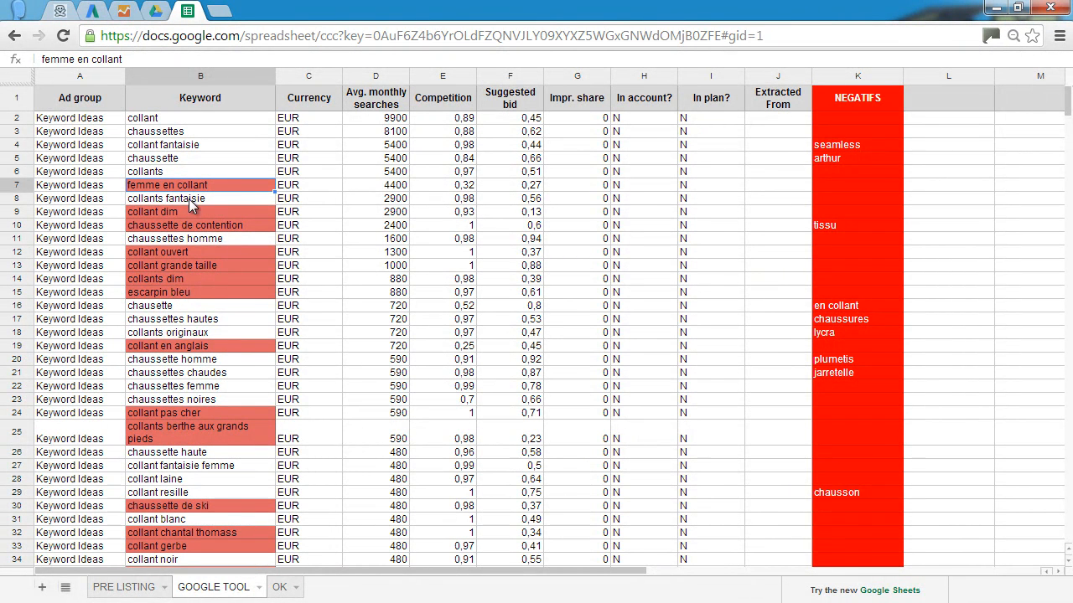
click(167, 215)
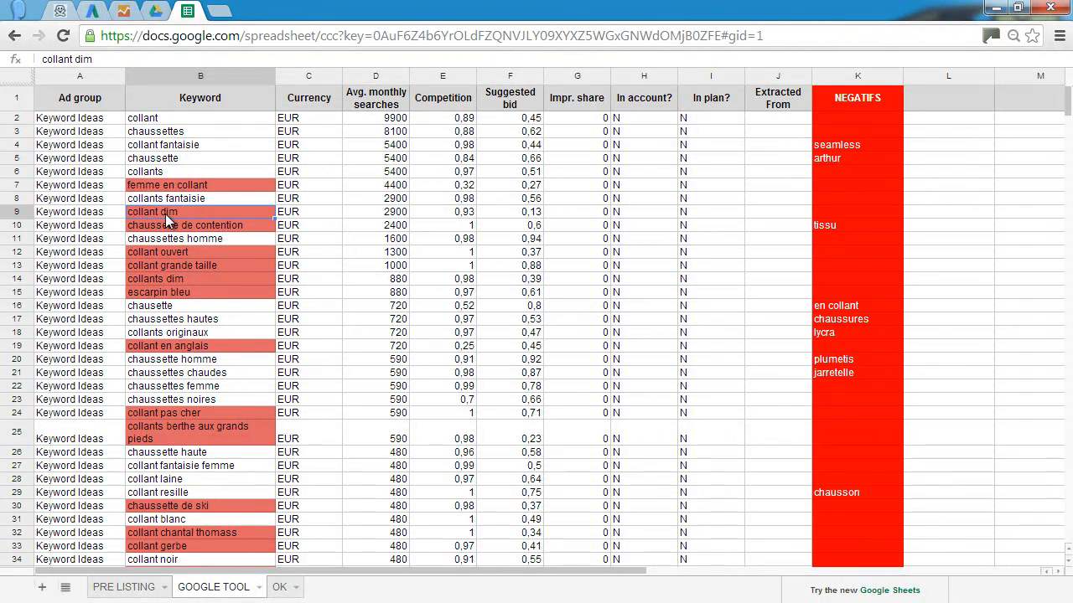
Check the red-marked keywords from "collant grande taille" to "collant en anglais", including "escarpin bleu", without altering any cell
click(203, 240)
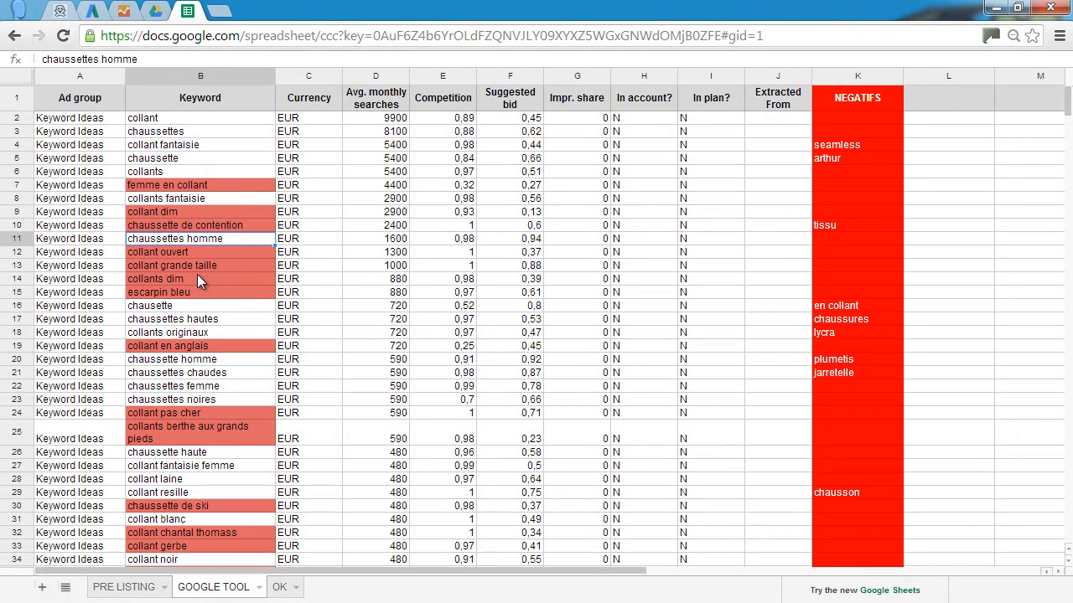
click(209, 264)
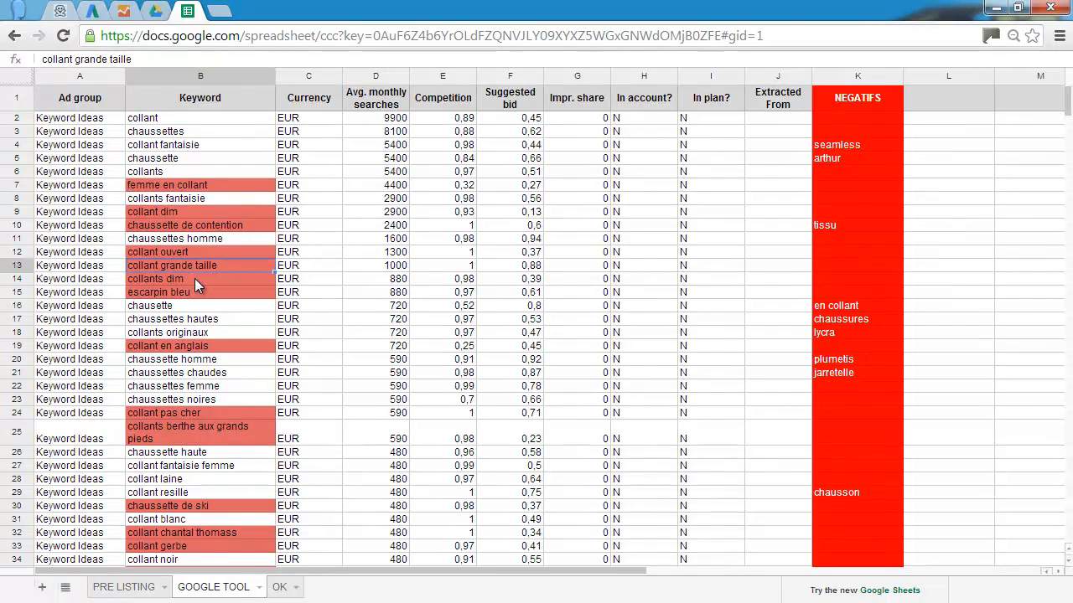
click(194, 278)
click(193, 303)
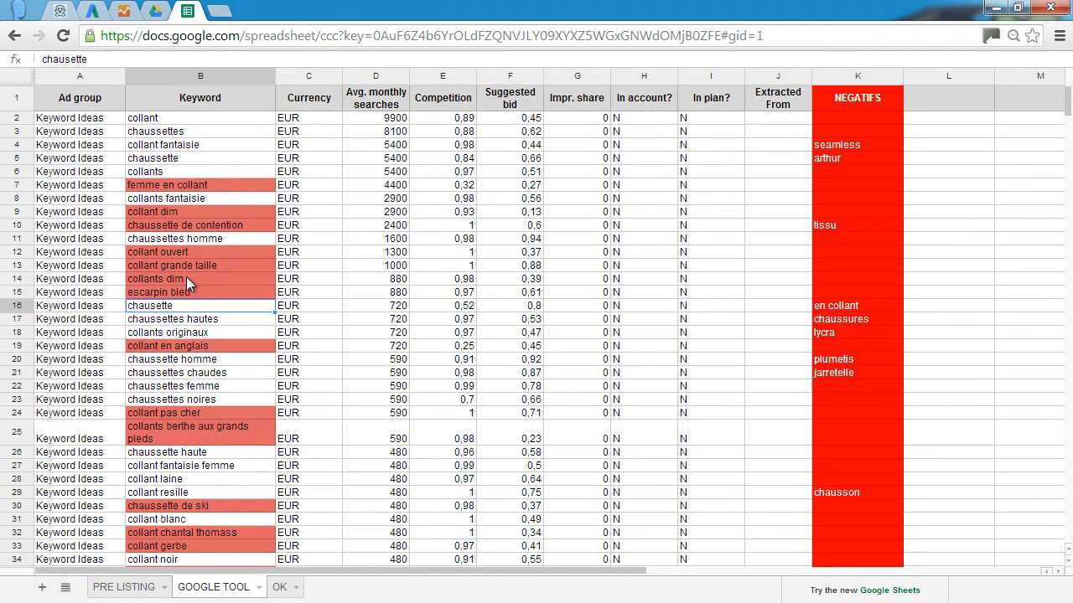
click(145, 293)
double_click(145, 294)
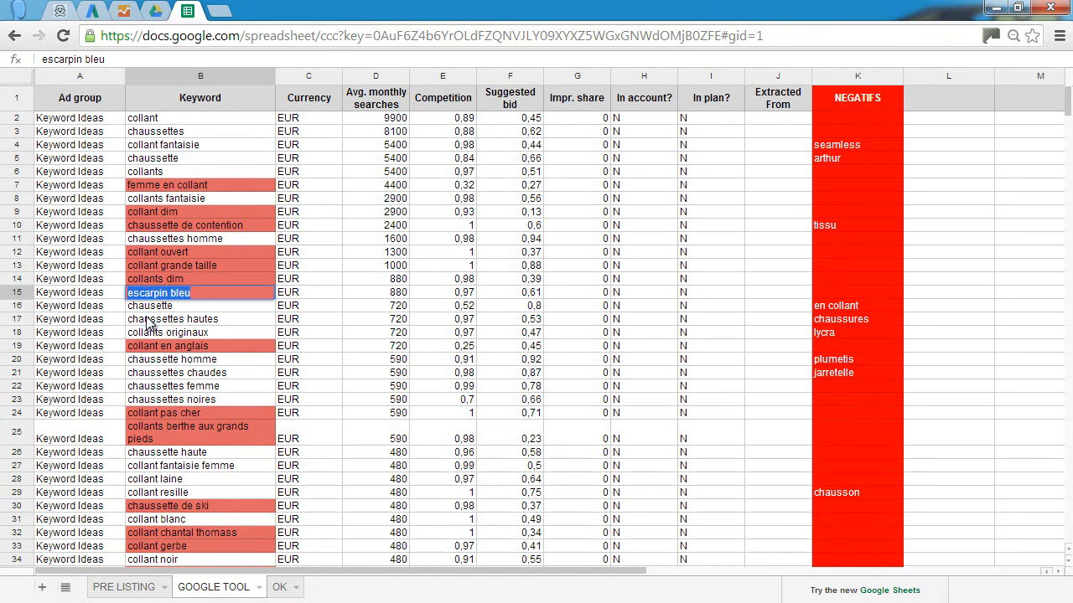
click(147, 317)
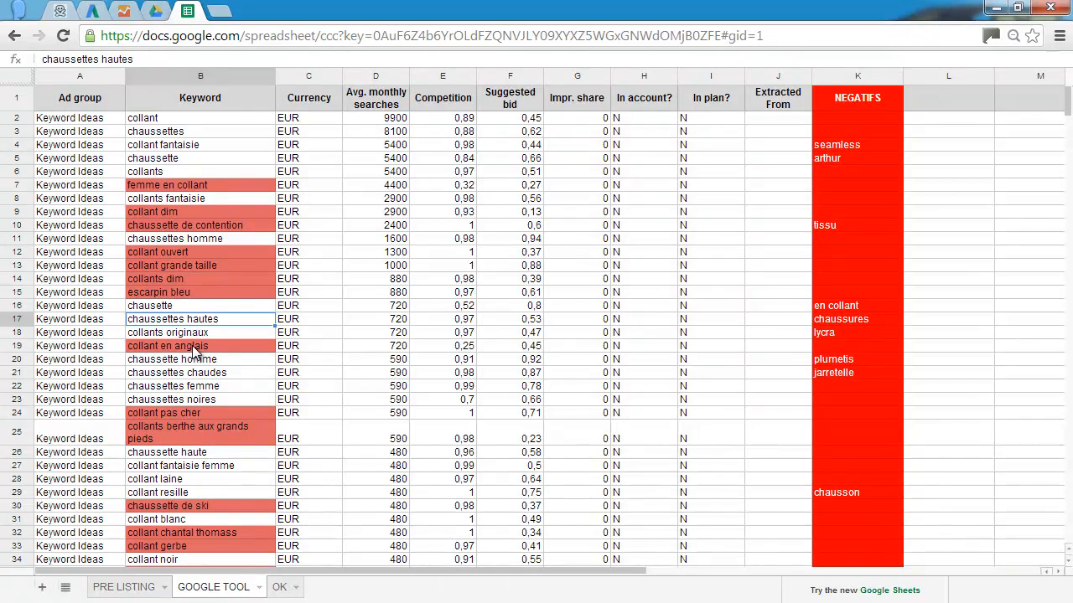
click(168, 347)
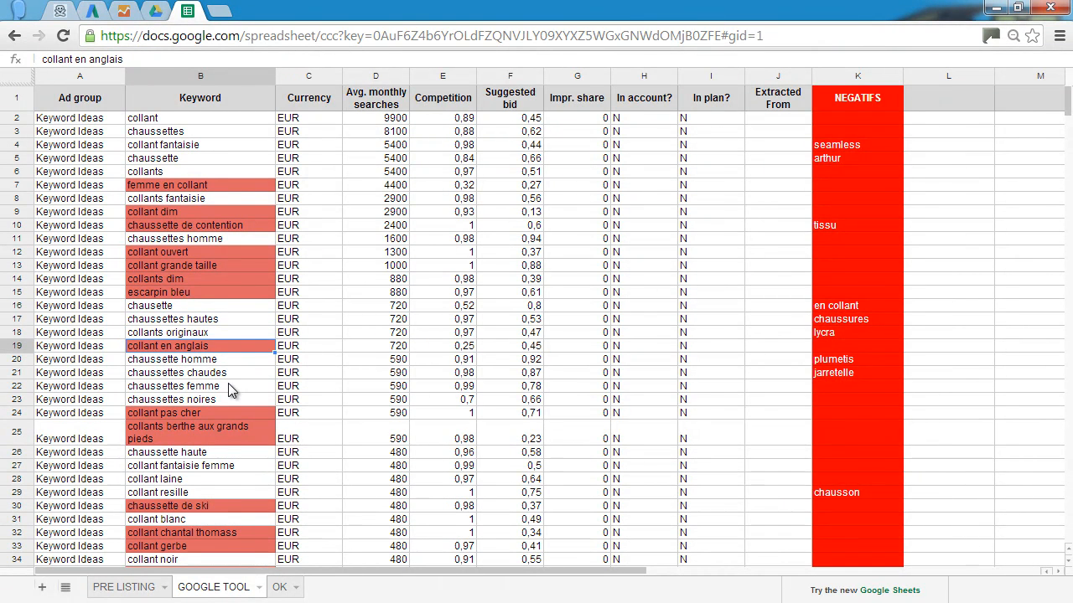
Examine the red-marked keywords further down the list, including "collant pas cher" and "collants berthe aux grands pieds"
scroll(232, 391, down, 1)
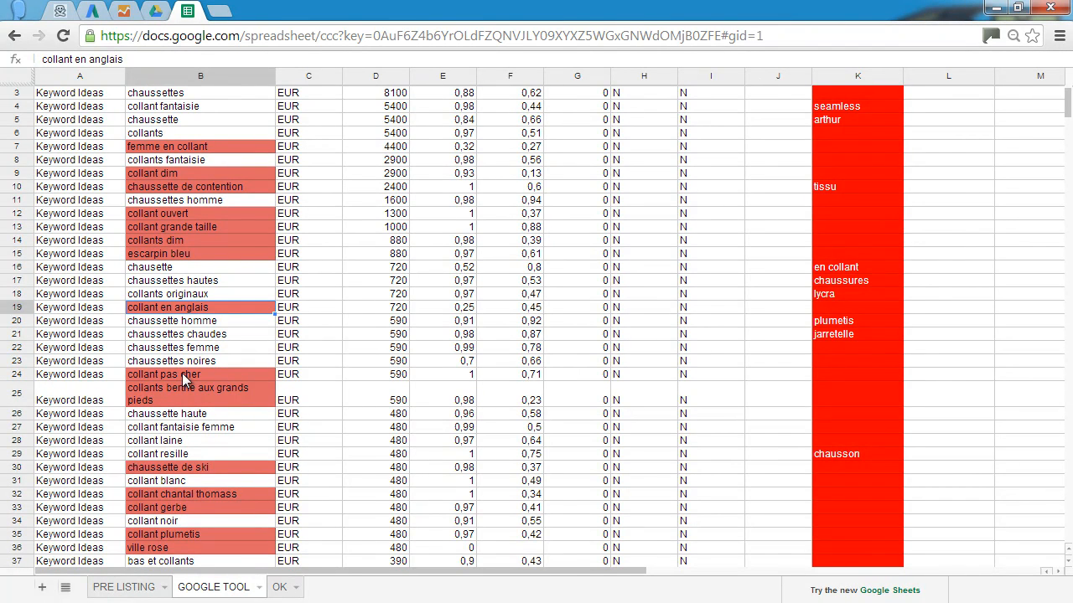
click(193, 374)
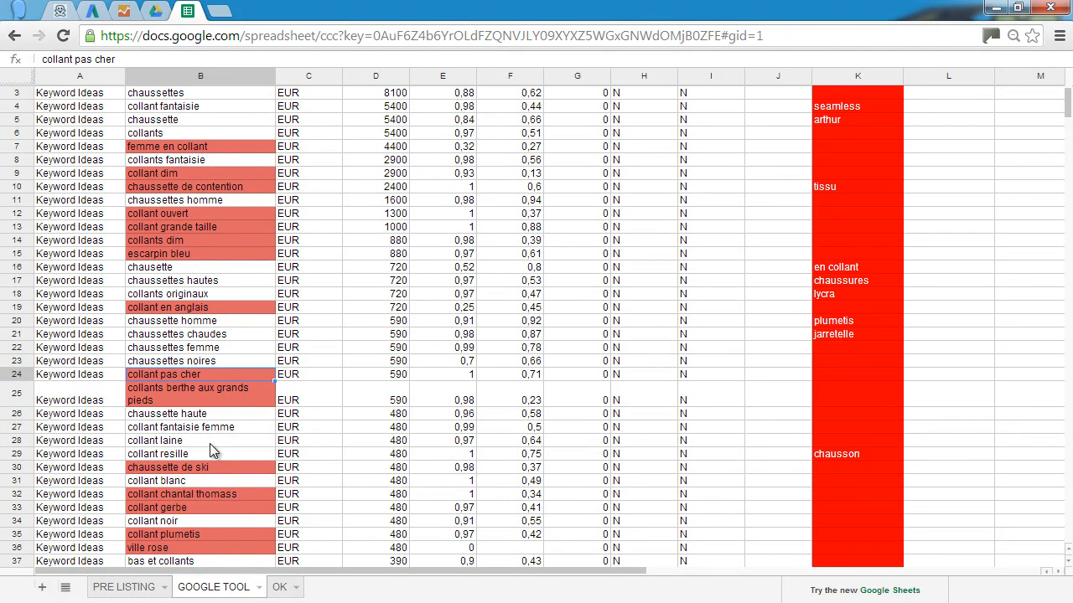
click(198, 393)
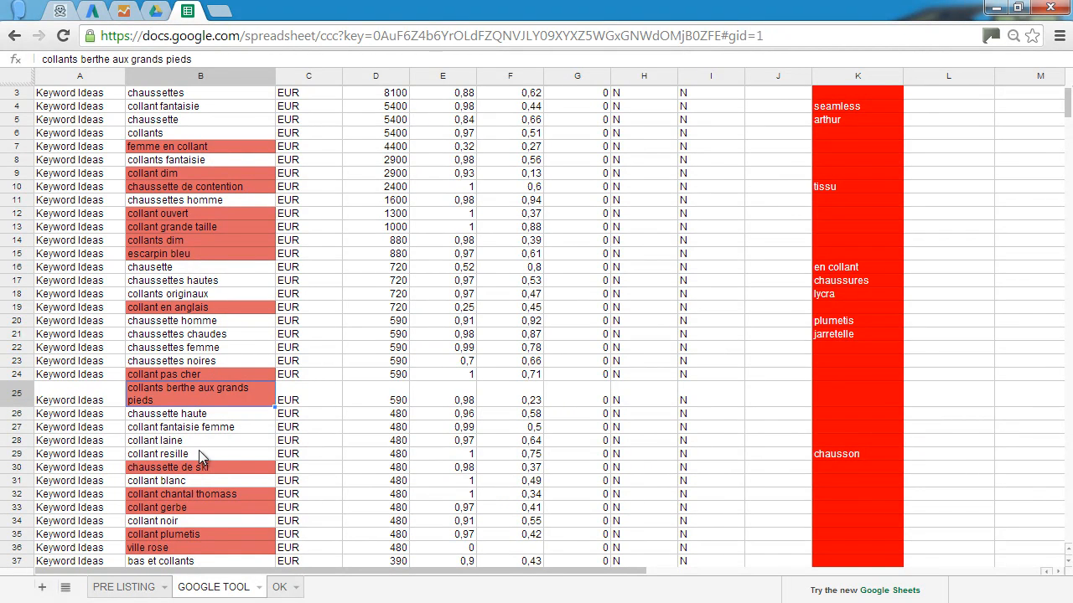
scroll(197, 419, down, 1)
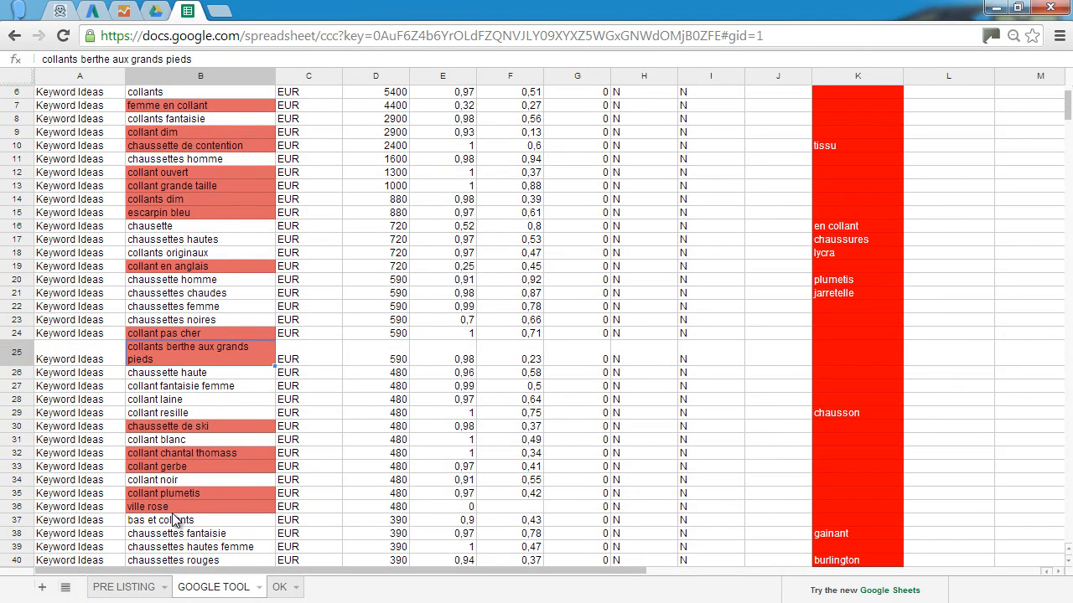
scroll(210, 461, up, 2)
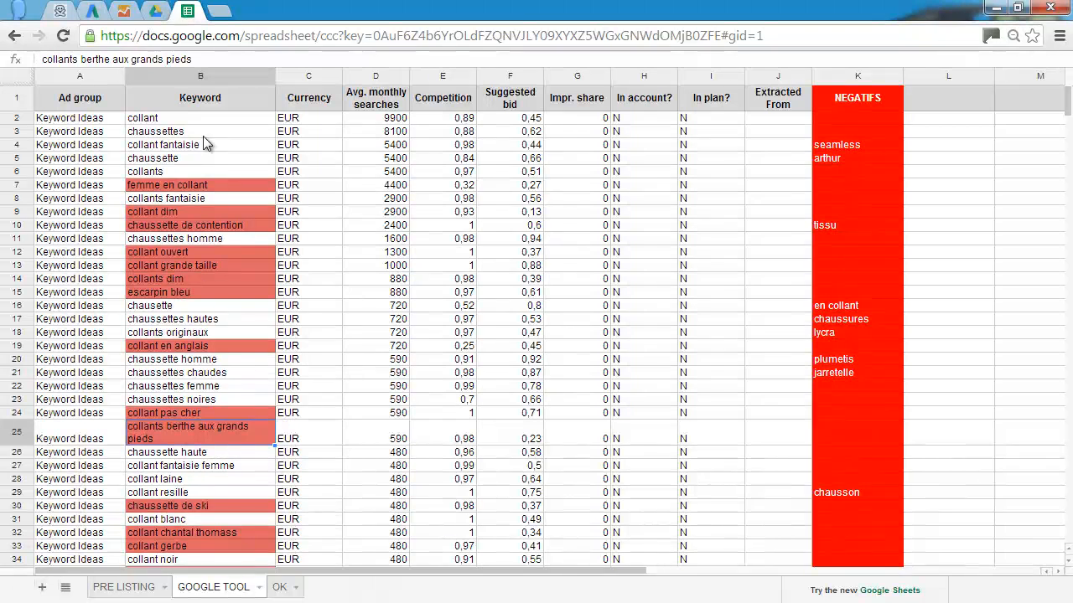
Compare the Keyword column with the NEGATIFS column, inspecting negative terms such as "seamless" and "arthur"
click(224, 73)
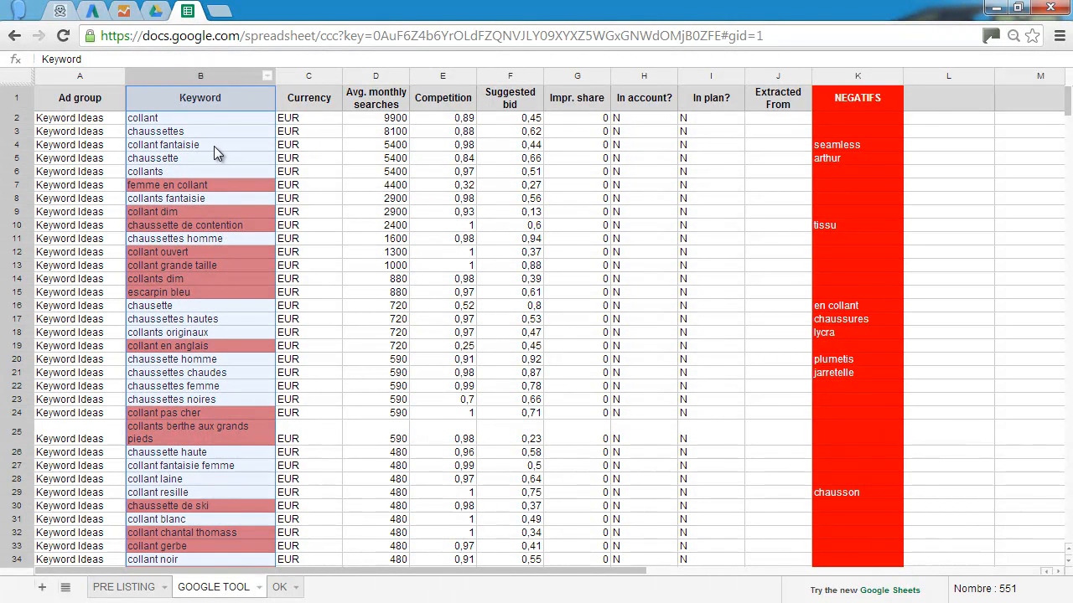
click(861, 73)
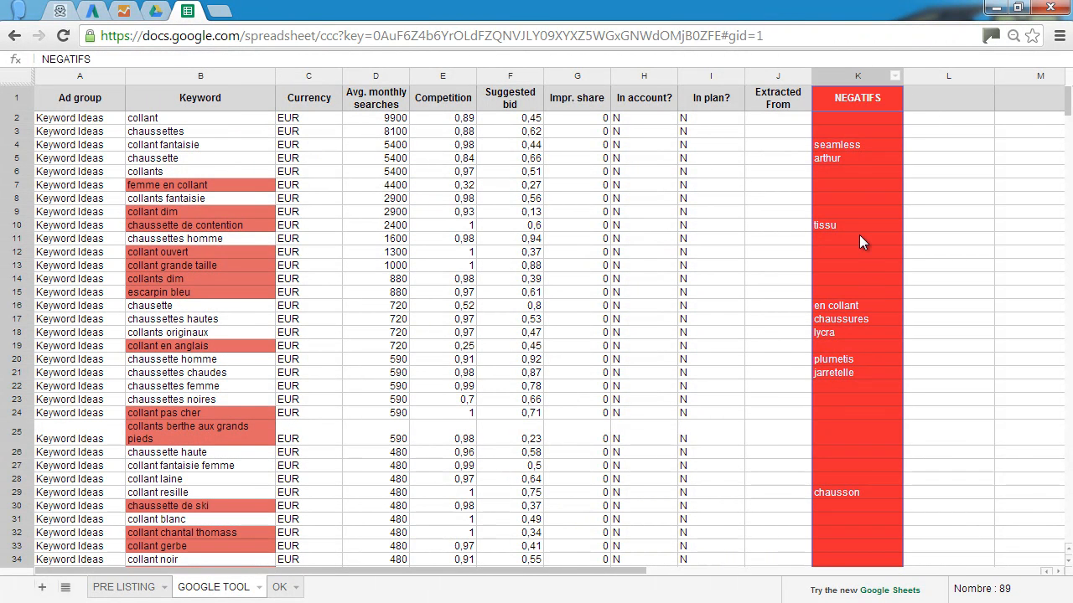
drag(838, 145, 840, 158)
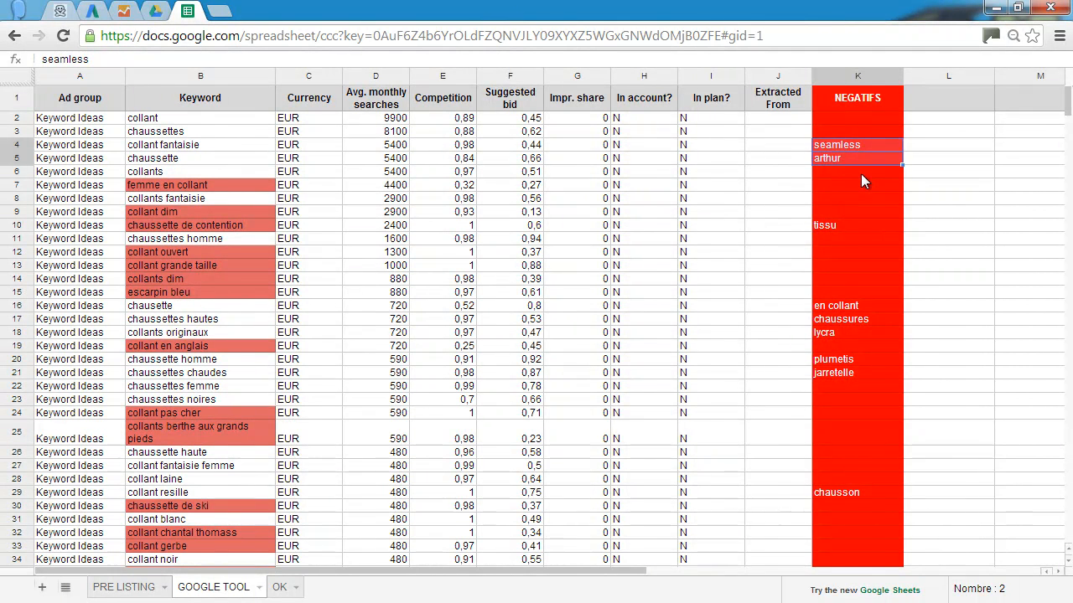
click(855, 176)
click(857, 77)
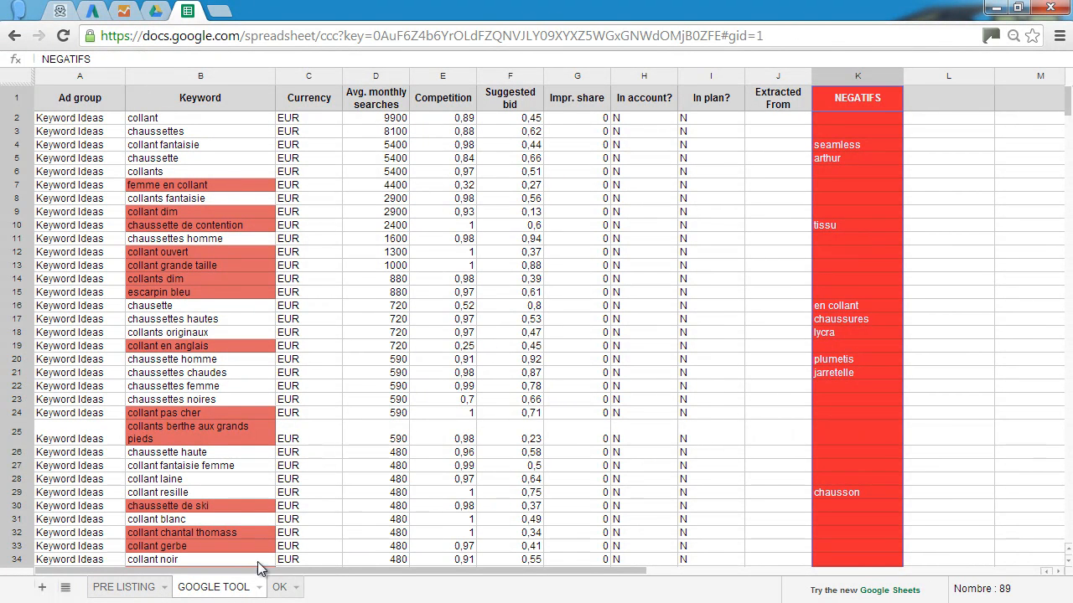
Revisit the PRE-LISTING MOTS-CLES column in the PRE LISTING sheet, and return to the Keyword column of GOOGLE TOOL
click(126, 588)
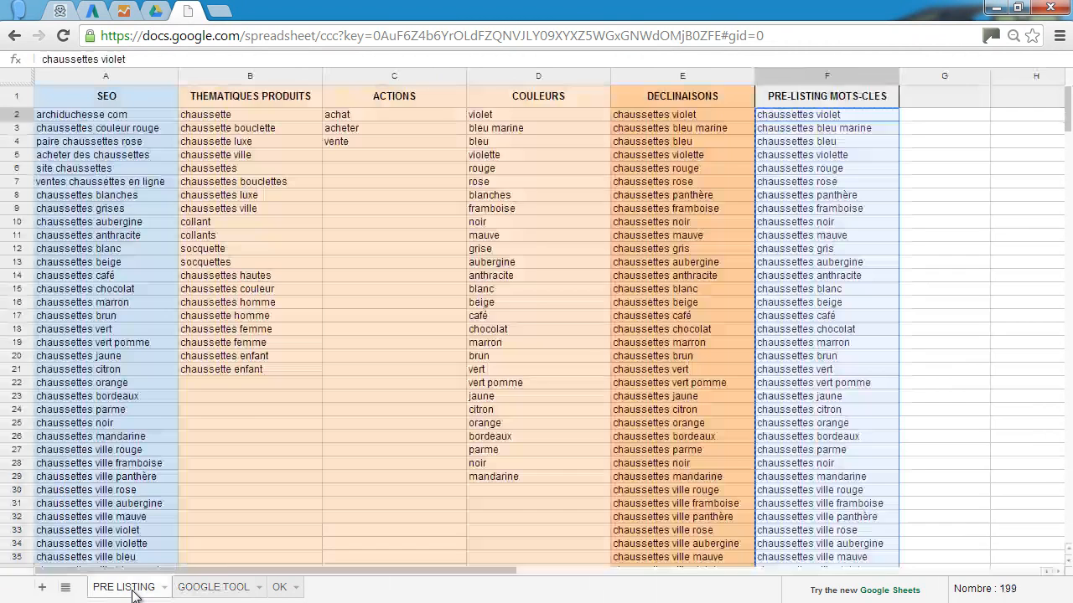
click(847, 135)
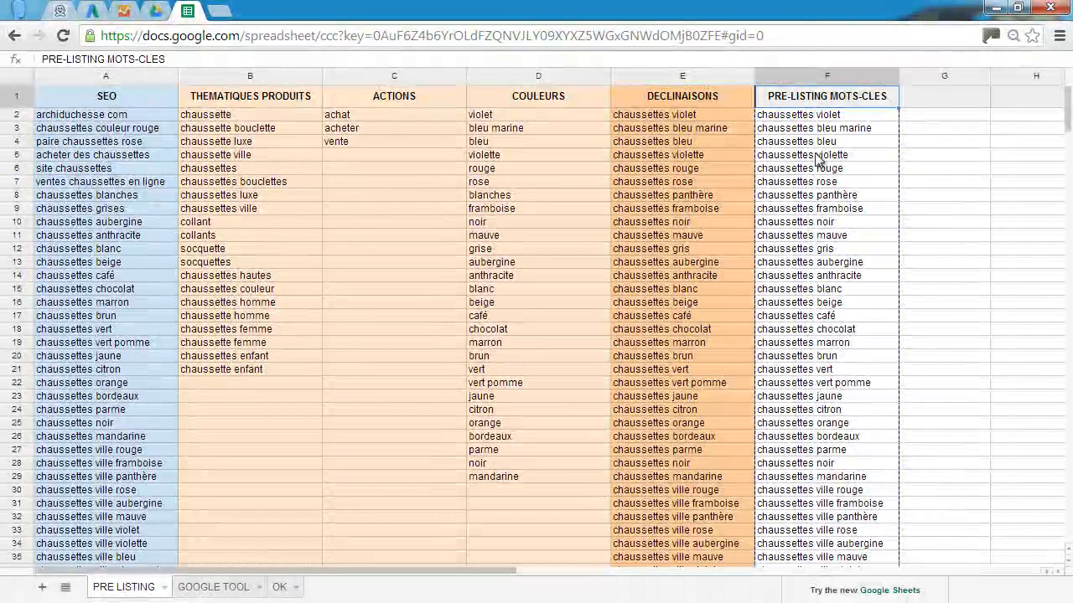
click(193, 587)
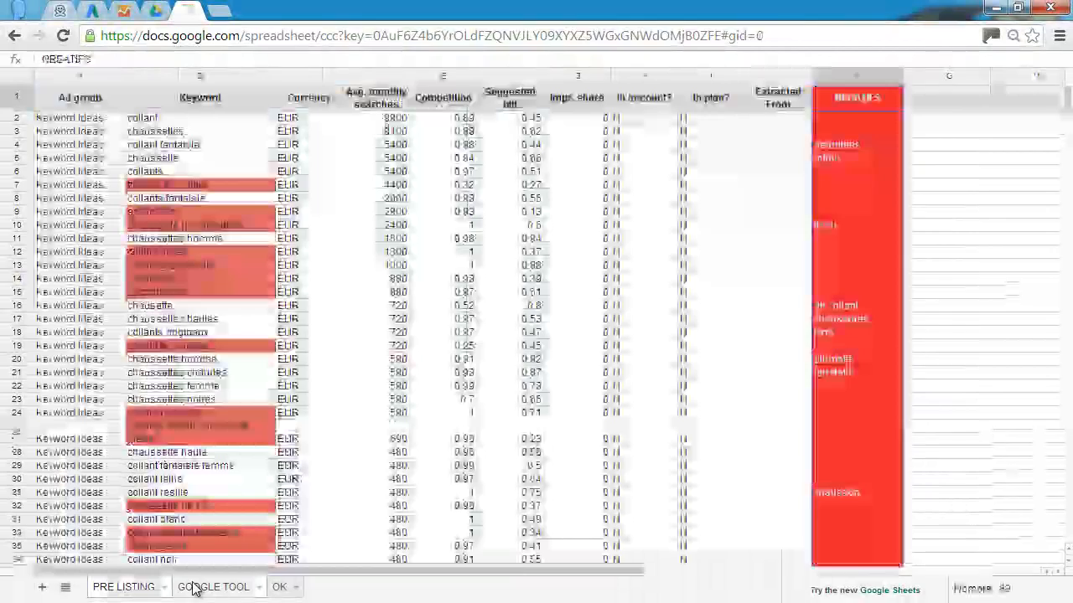
click(218, 74)
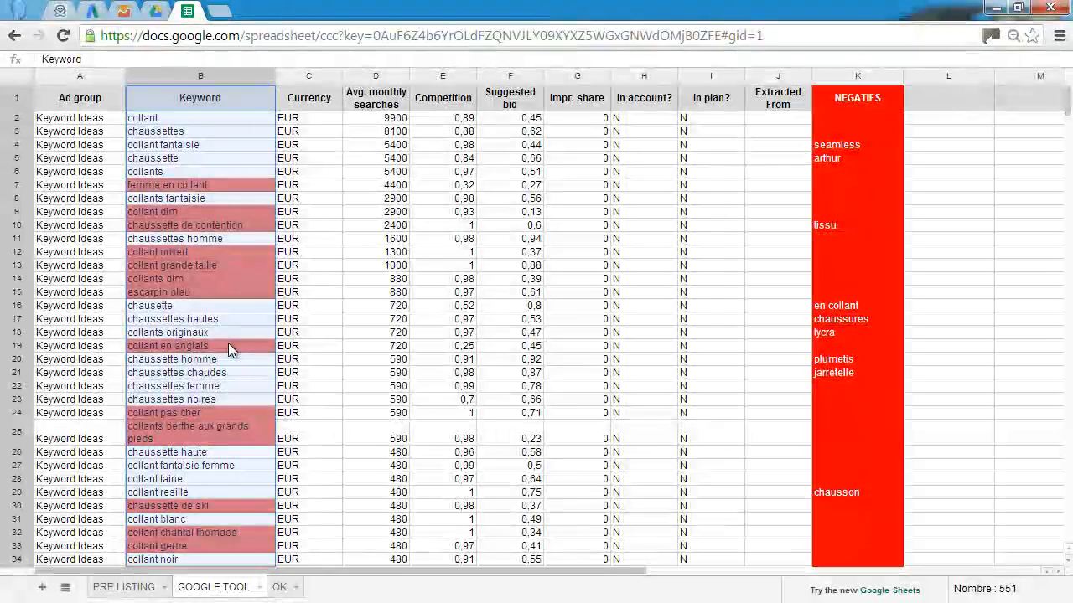
Open the OK sheet and review its final LISTING MOTS-CLES and NEGATIFS columns
click(280, 587)
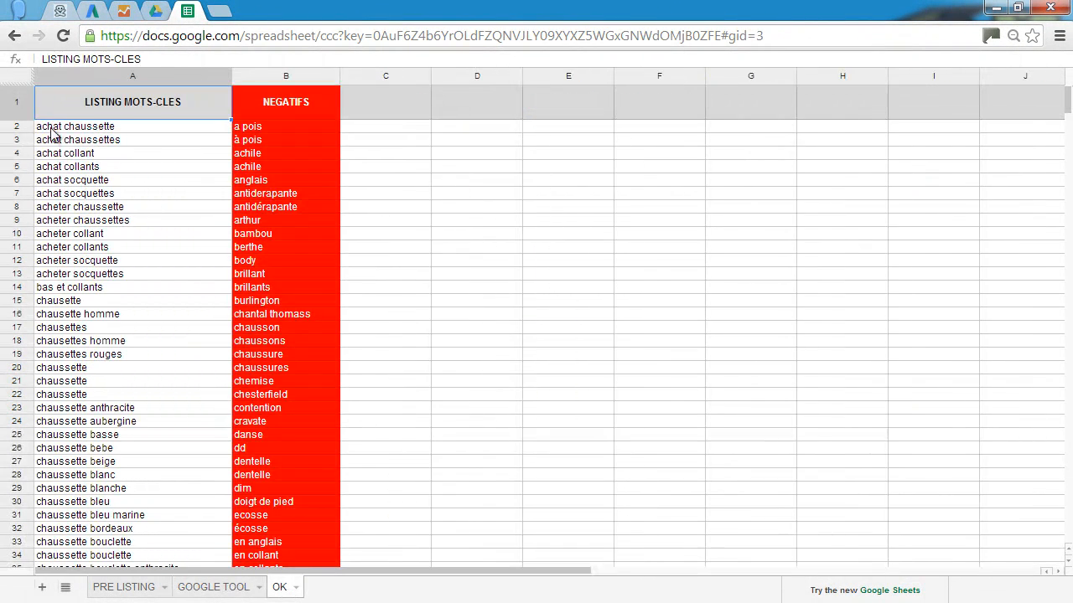
click(117, 76)
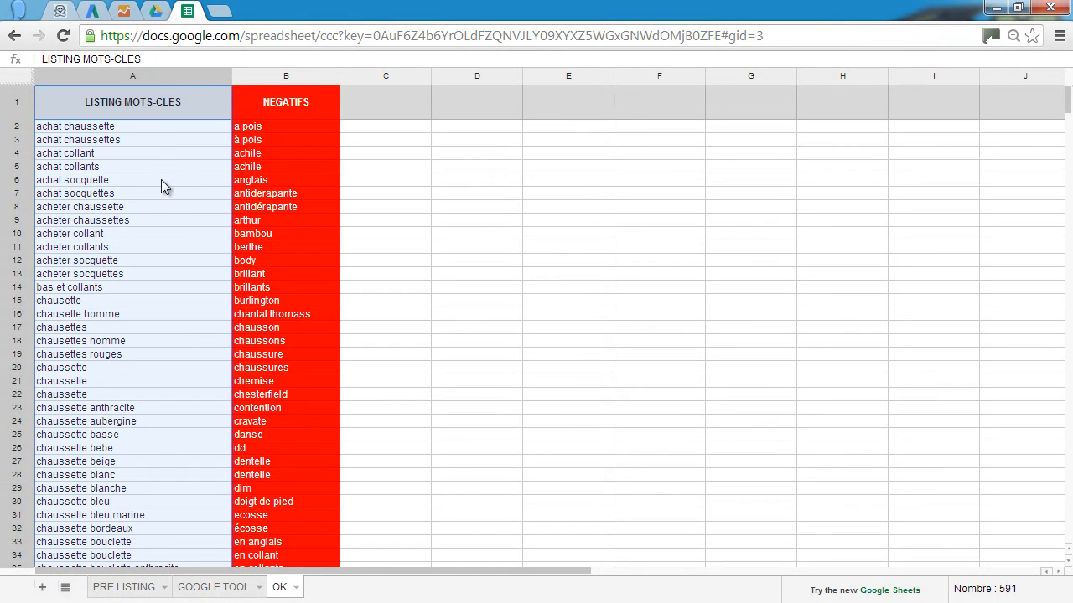
click(319, 75)
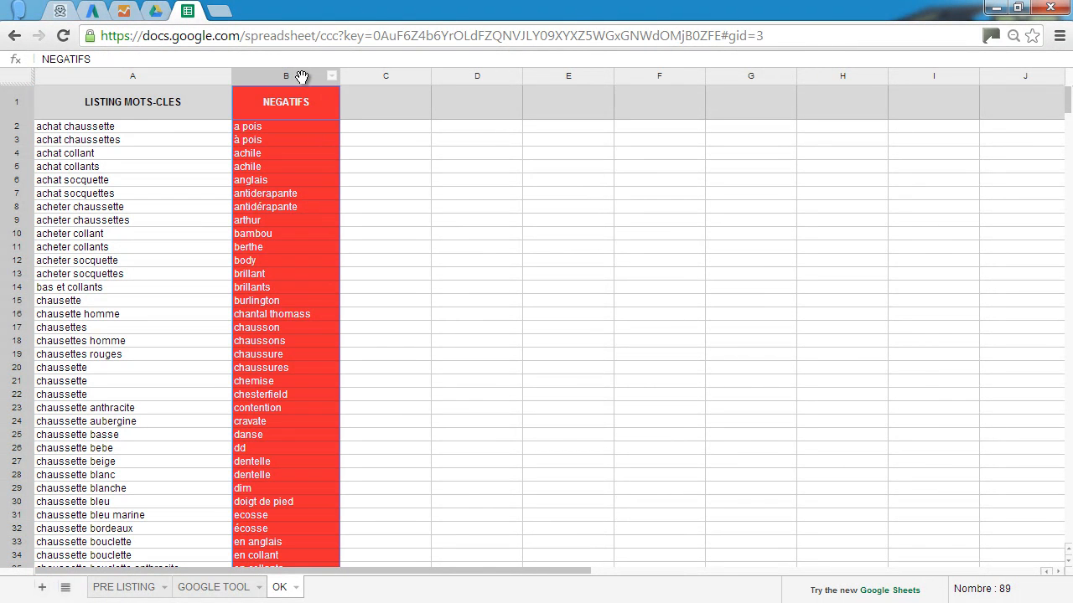
click(162, 74)
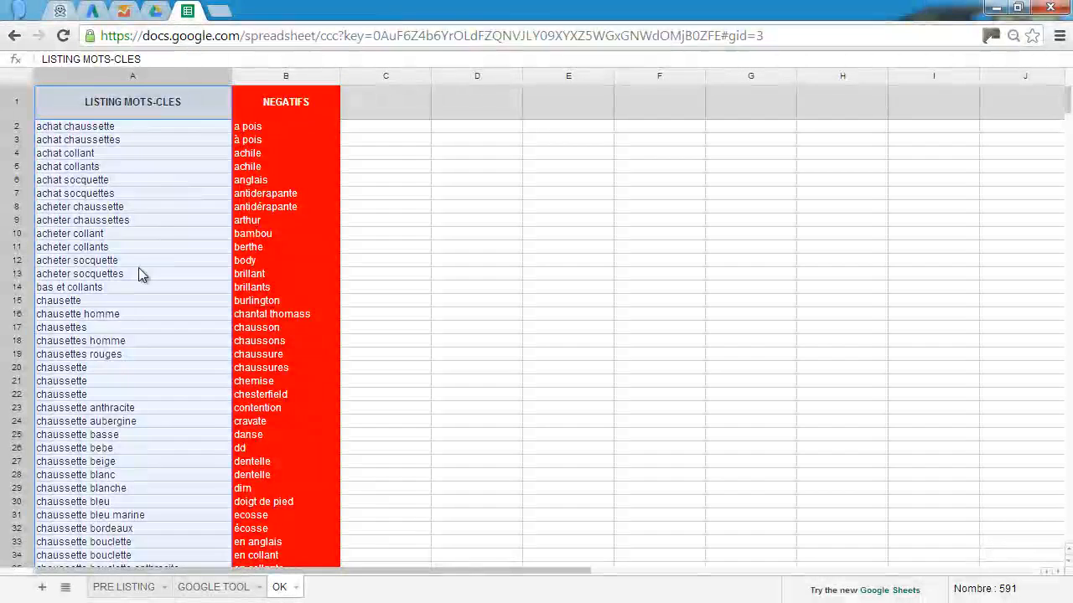
scroll(134, 276, down, 2)
scroll(134, 274, up, 2)
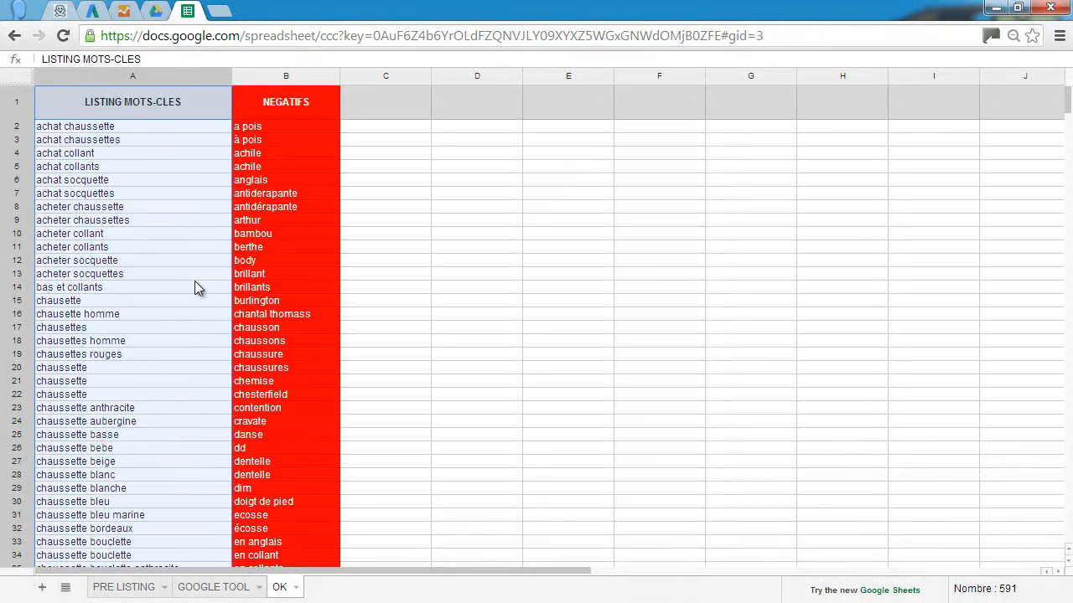